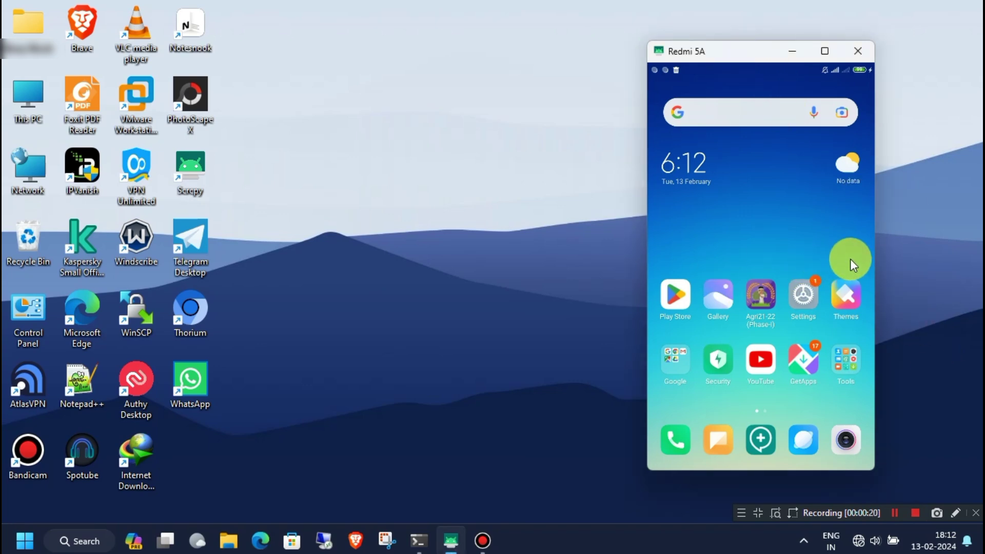
# - Swipe to the second home-screen page and pull the shade fully down to show all quick toggles
pyautogui.moveTo(841, 246); pyautogui.dragTo(592, 239)
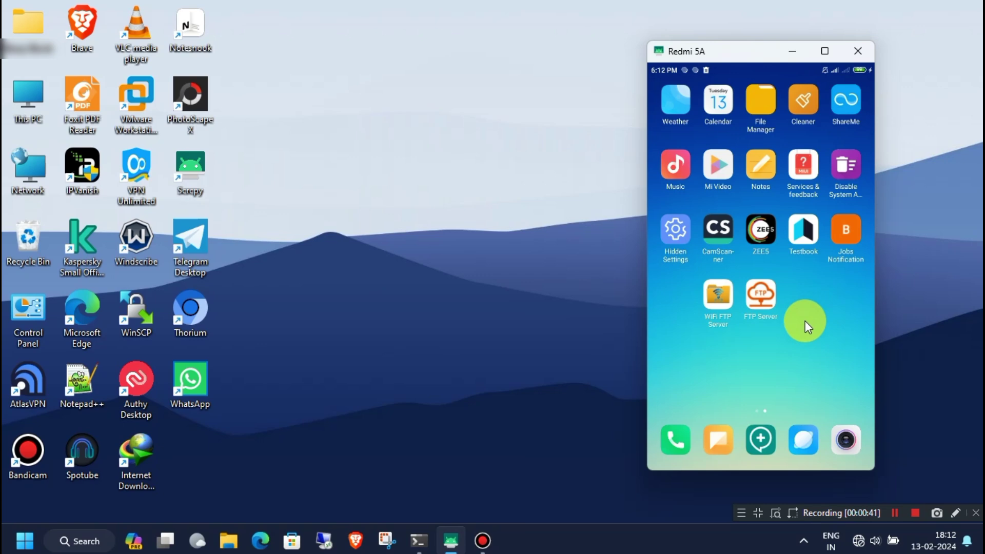
pyautogui.moveTo(809, 85); pyautogui.dragTo(797, 234)
pyautogui.moveTo(777, 202); pyautogui.dragTo(768, 314)
pyautogui.moveTo(727, 237); pyautogui.dragTo(700, 231)
# - Check the Redmi hotspot's network name and password in hotspot setup and save it
pyautogui.click(734, 222)
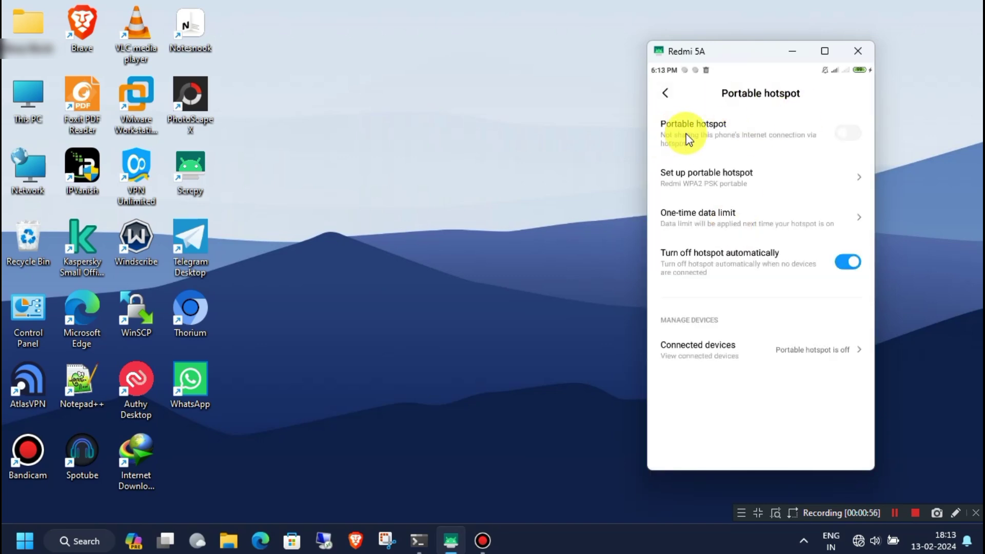
pyautogui.click(858, 181)
pyautogui.click(842, 137)
pyautogui.click(801, 173)
pyautogui.click(854, 174)
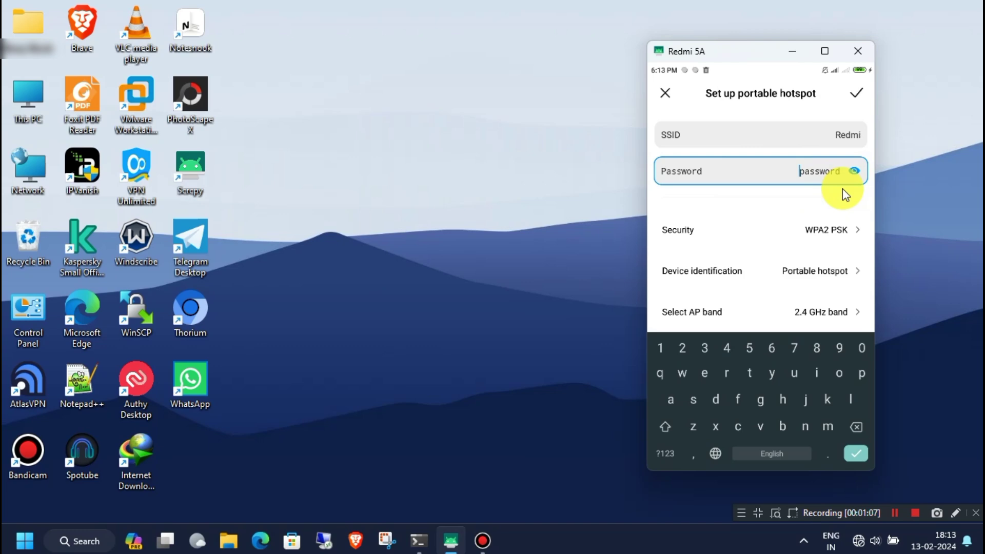
pyautogui.click(865, 97)
pyautogui.click(665, 93)
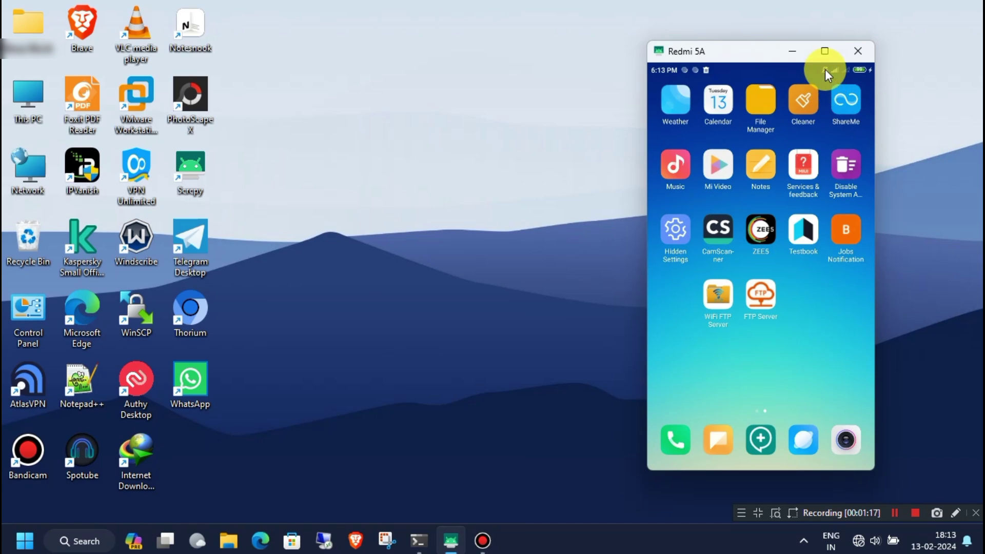
# - Switch on the hotspot from Quick Settings, check its notification, and close the shade
pyautogui.moveTo(826, 70); pyautogui.dragTo(758, 277)
pyautogui.moveTo(776, 194); pyautogui.dragTo(661, 255)
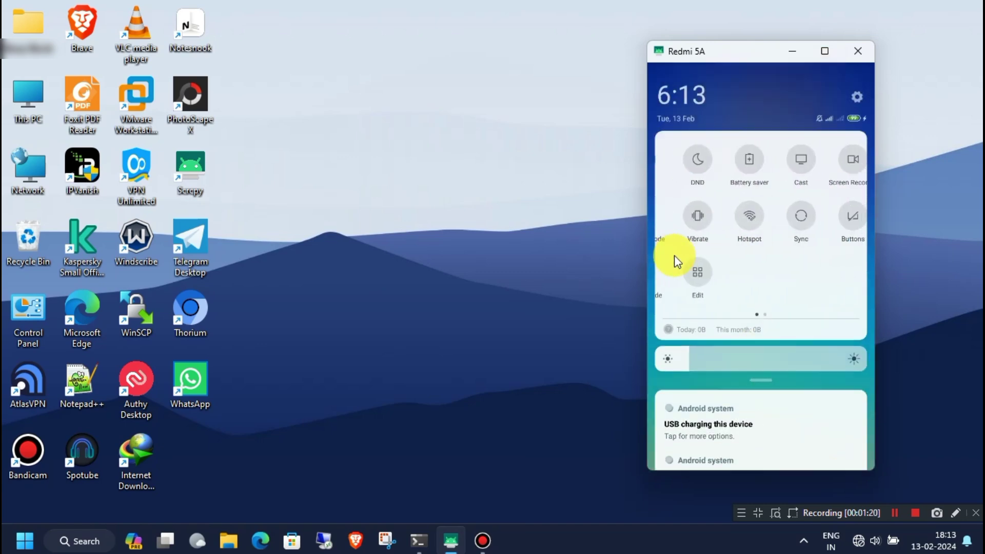
pyautogui.click(728, 219)
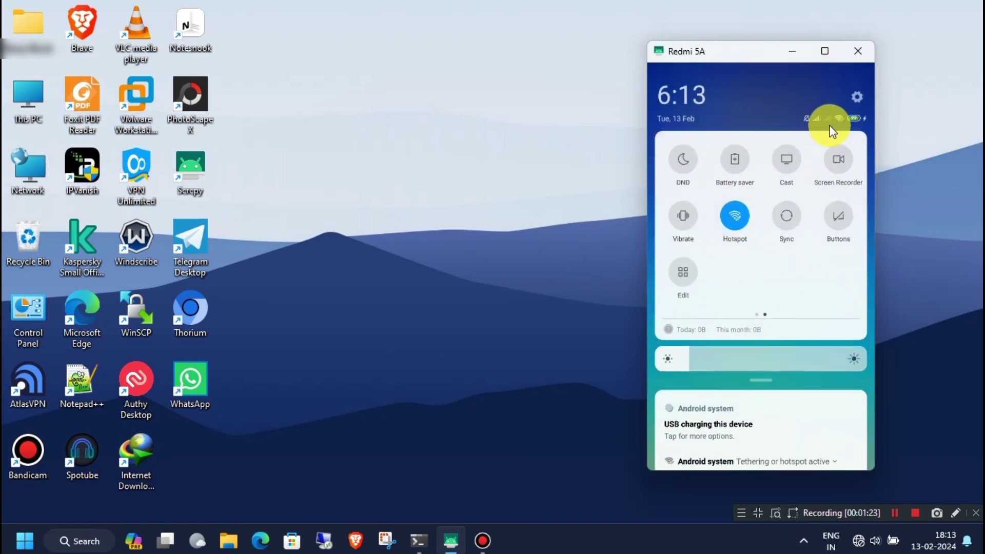
pyautogui.moveTo(773, 326); pyautogui.dragTo(803, 274)
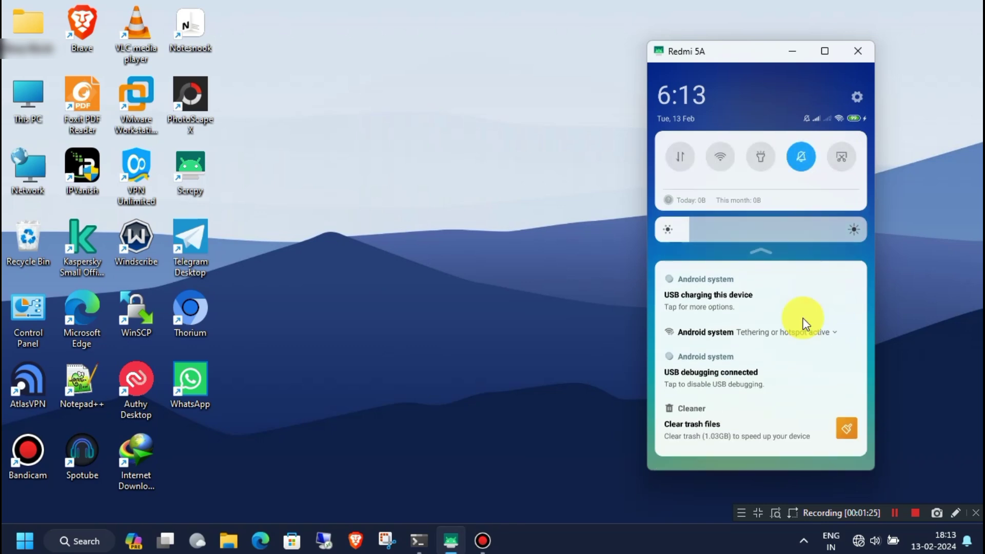
pyautogui.click(832, 324)
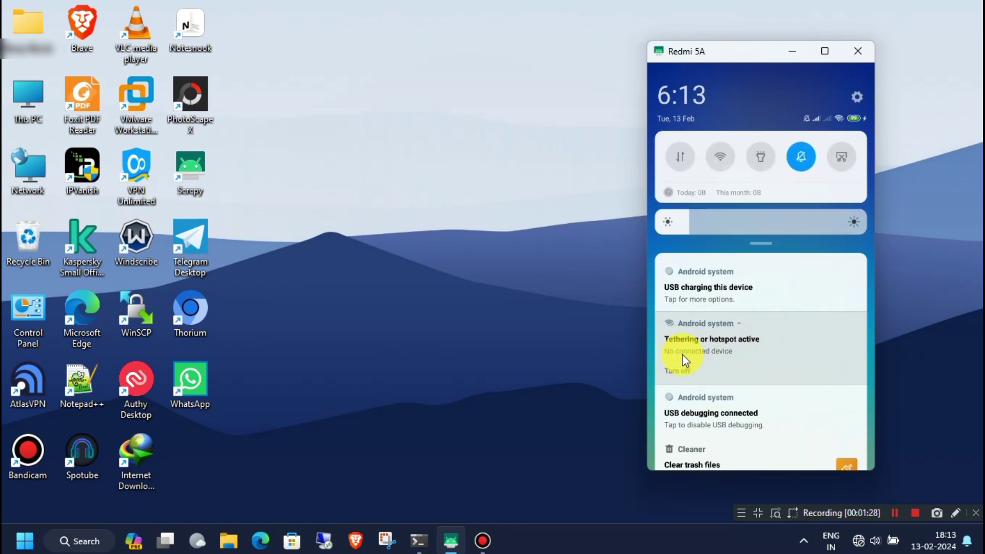
pyautogui.moveTo(711, 365); pyautogui.dragTo(805, 272)
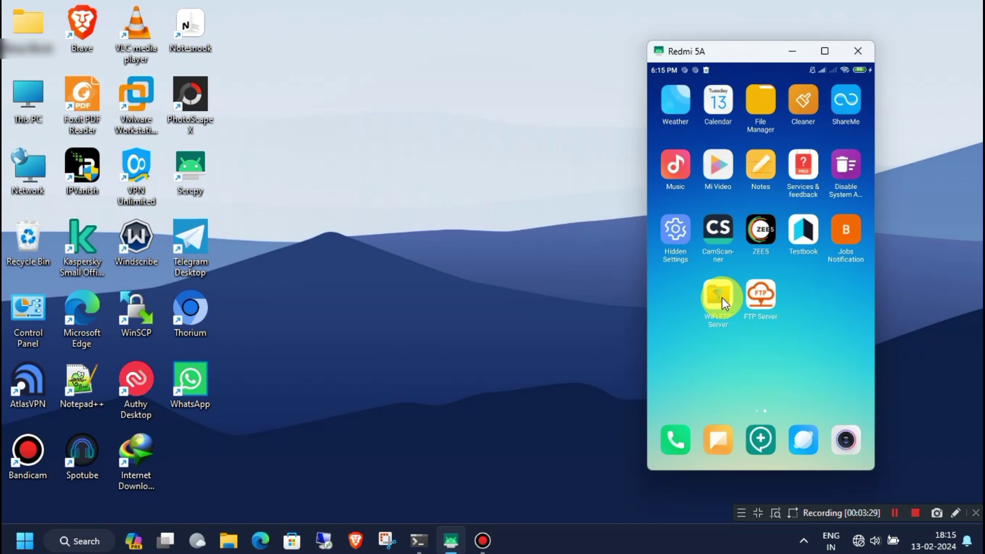
# - Start WiFi FTP Server with file access allowed, serving at ftp://192.168.43.1:2221
pyautogui.click(722, 298)
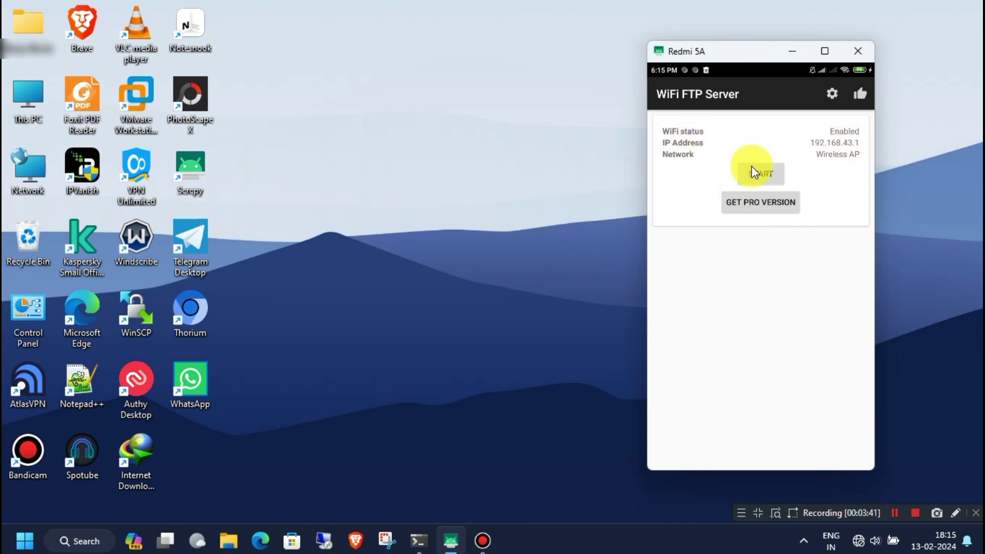
pyautogui.click(782, 177)
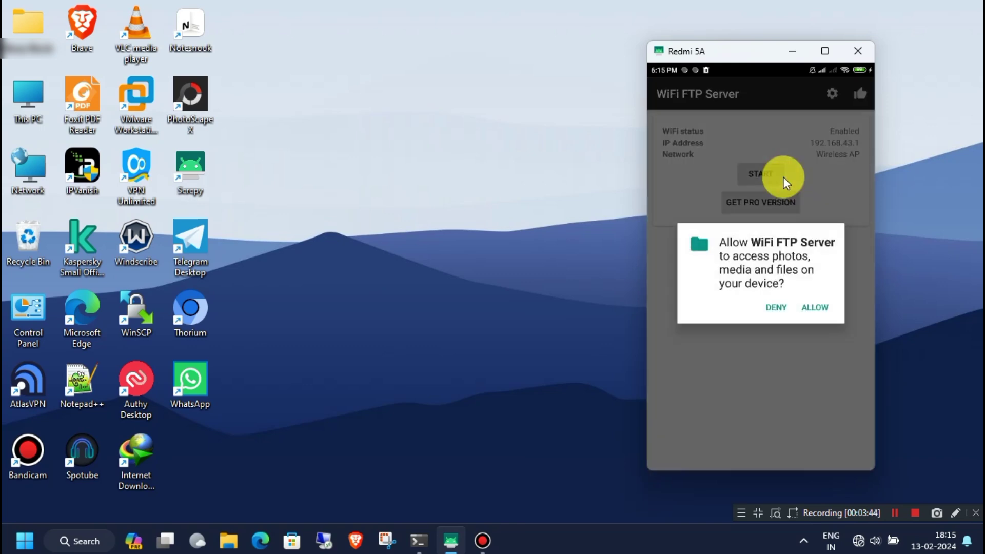
pyautogui.click(815, 308)
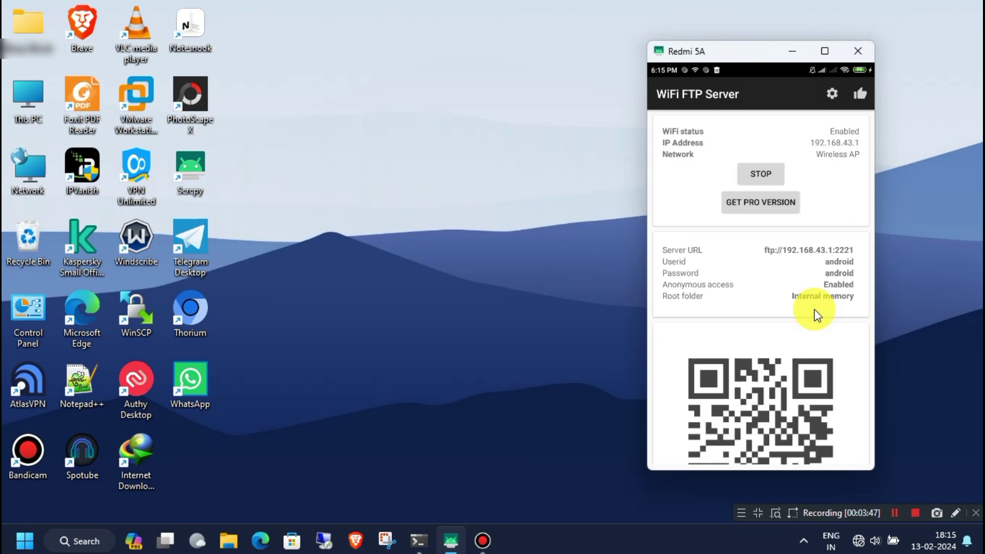
pyautogui.scroll(-2, 806, 304)
pyautogui.scroll(2, 795, 340)
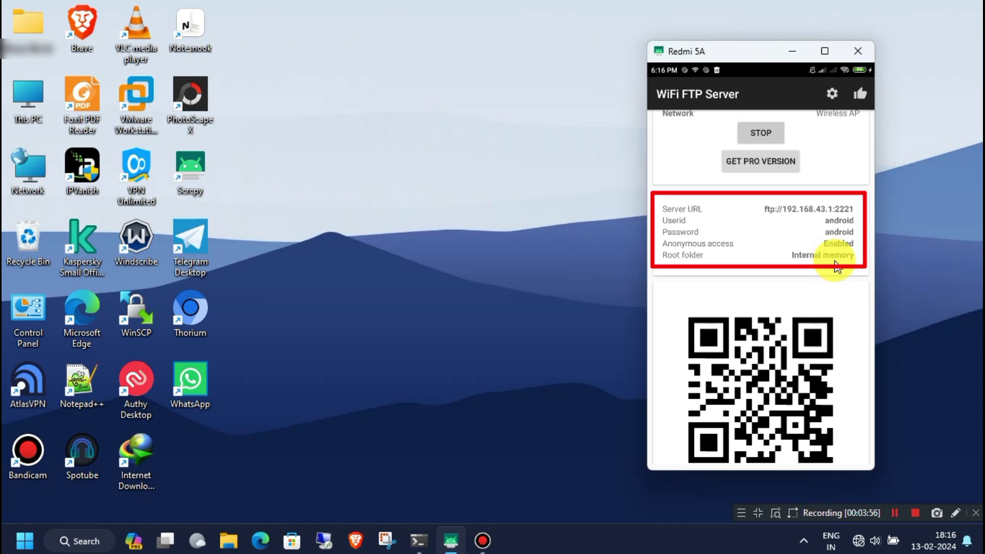
pyautogui.scroll(2, 828, 262)
pyautogui.moveTo(752, 56); pyautogui.dragTo(779, 50)
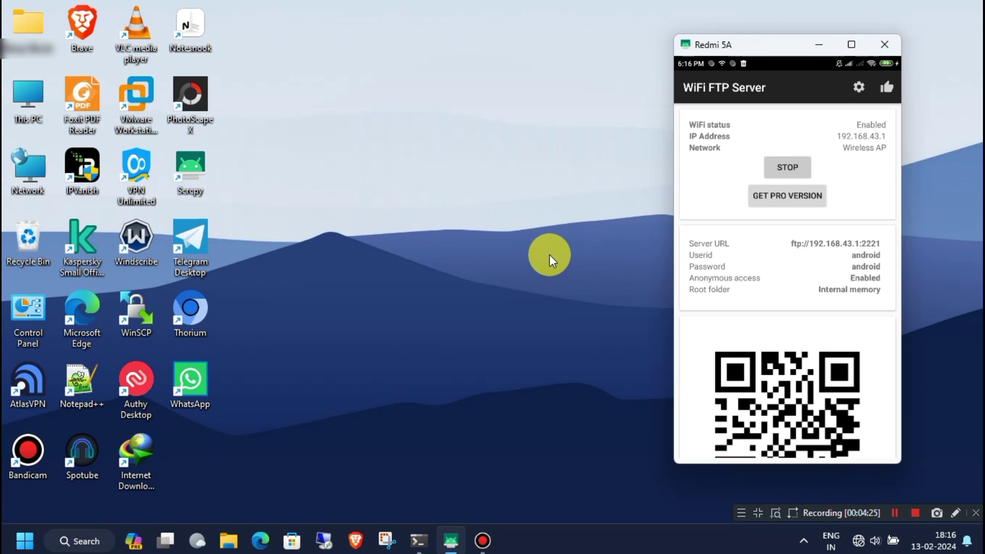
# - Connect the PC to the Redmi Wi-Fi hotspot by entering its security key
pyautogui.click(858, 542)
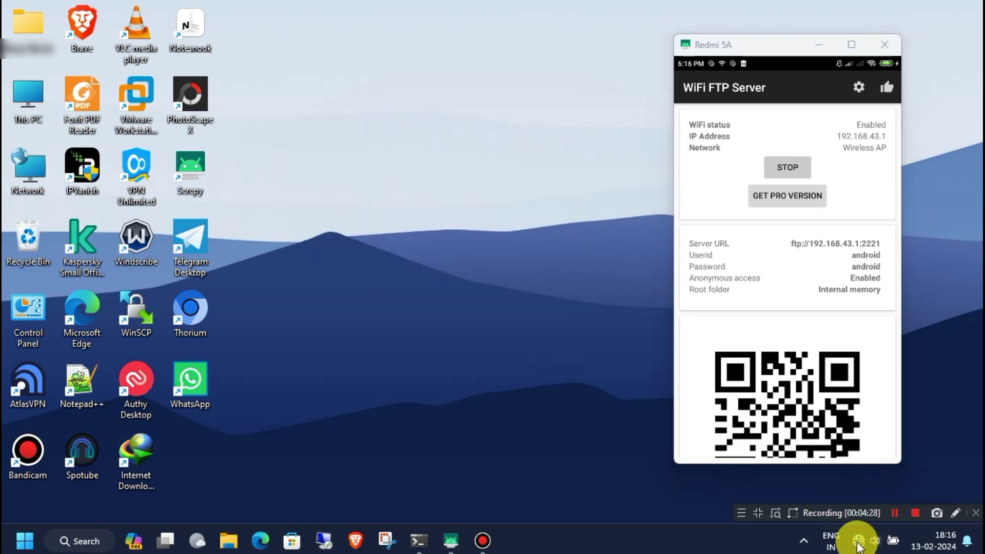
pyautogui.click(791, 198)
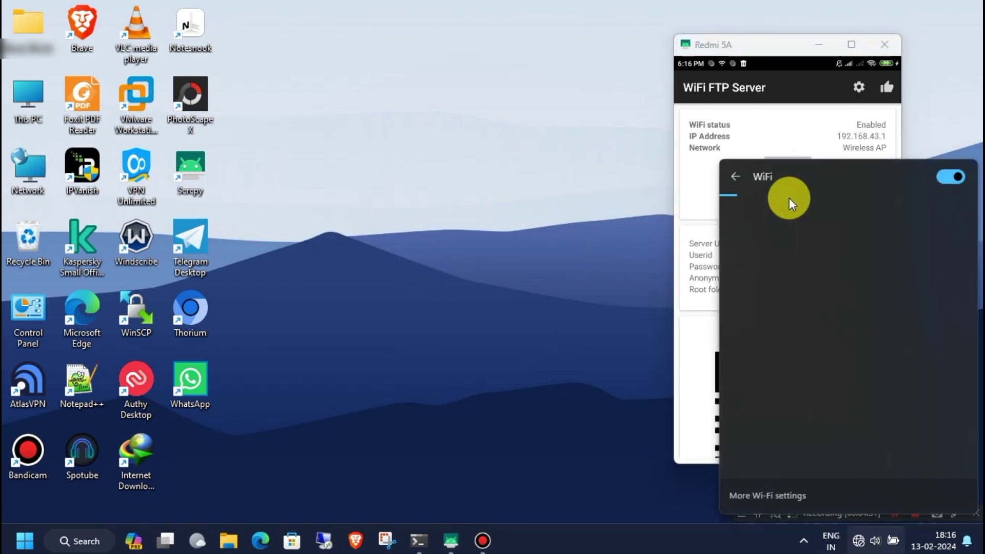
pyautogui.click(792, 215)
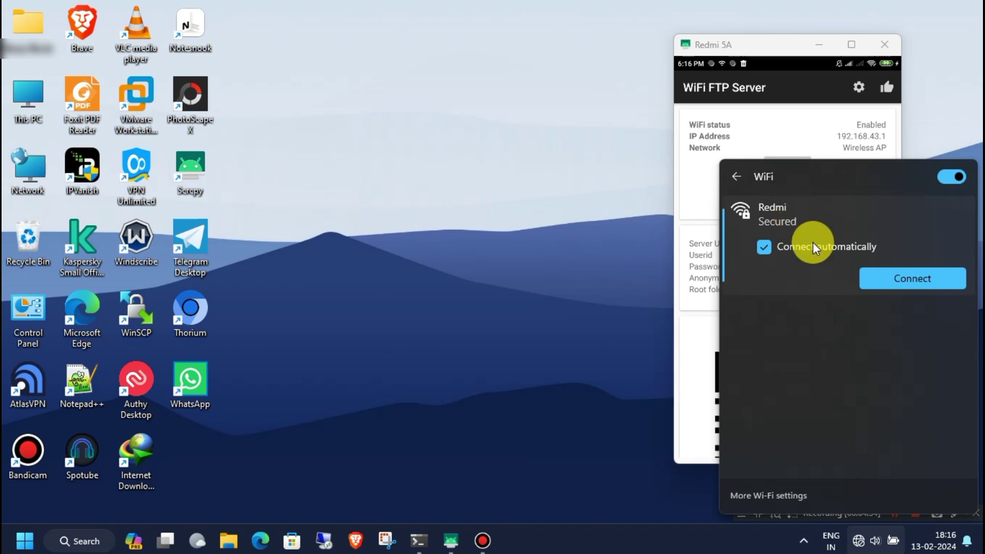
pyautogui.click(899, 277)
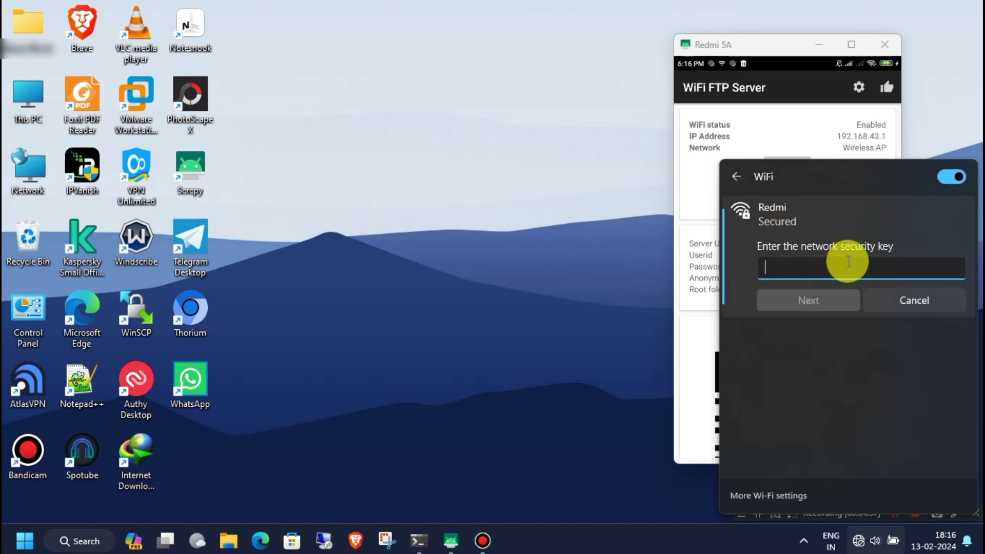
pyautogui.write('********')
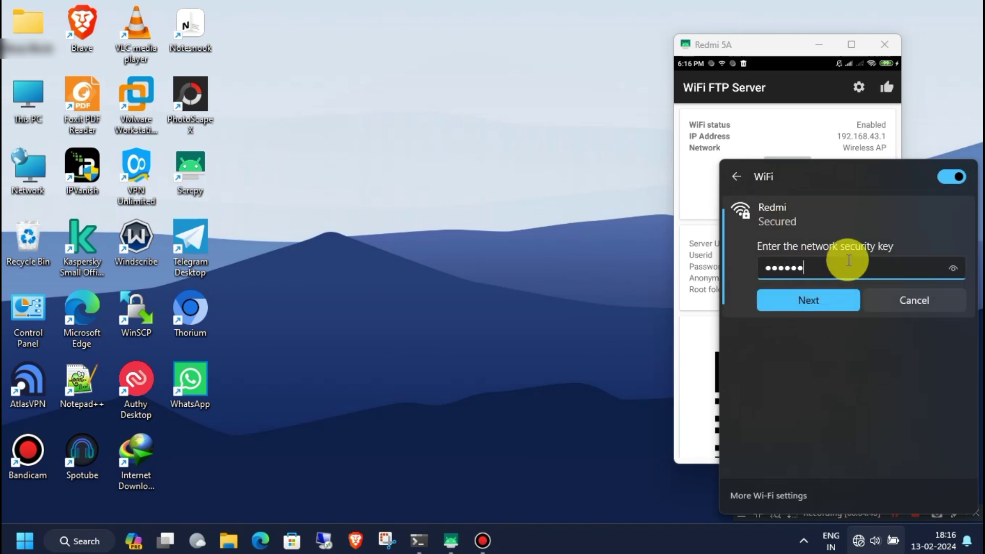
pyautogui.click(953, 267)
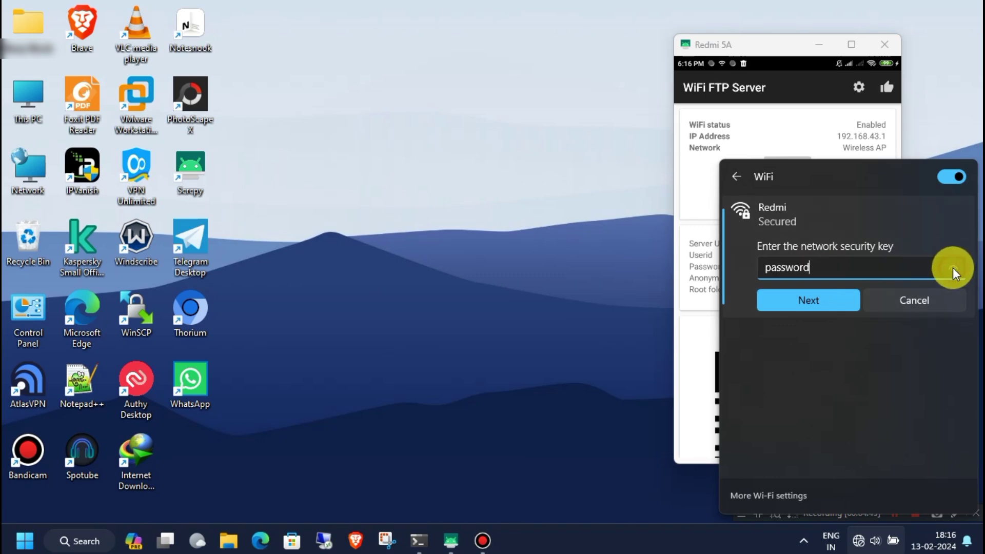
pyautogui.click(836, 303)
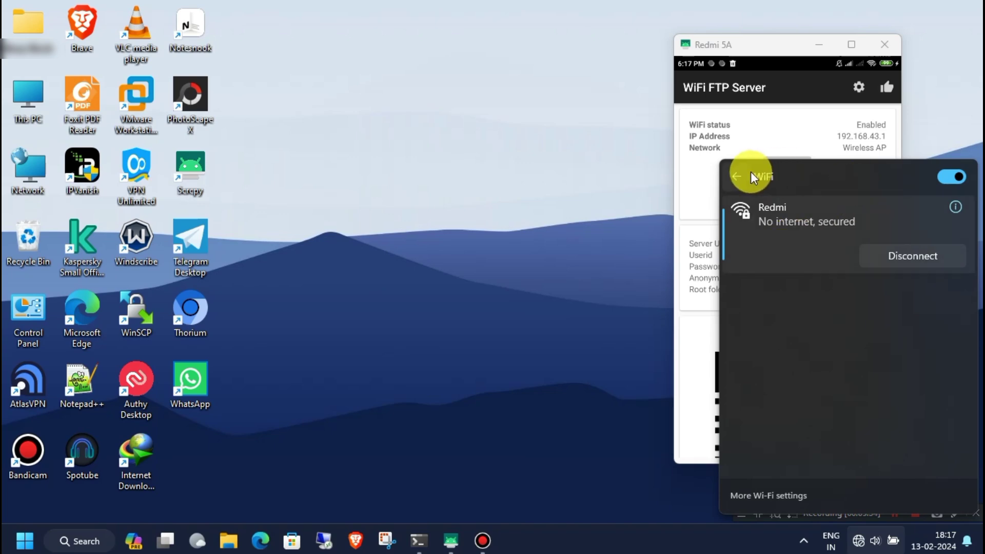
# - Confirm the Redmi connection status in quick settings, then close the panel
pyautogui.click(859, 539)
pyautogui.click(860, 539)
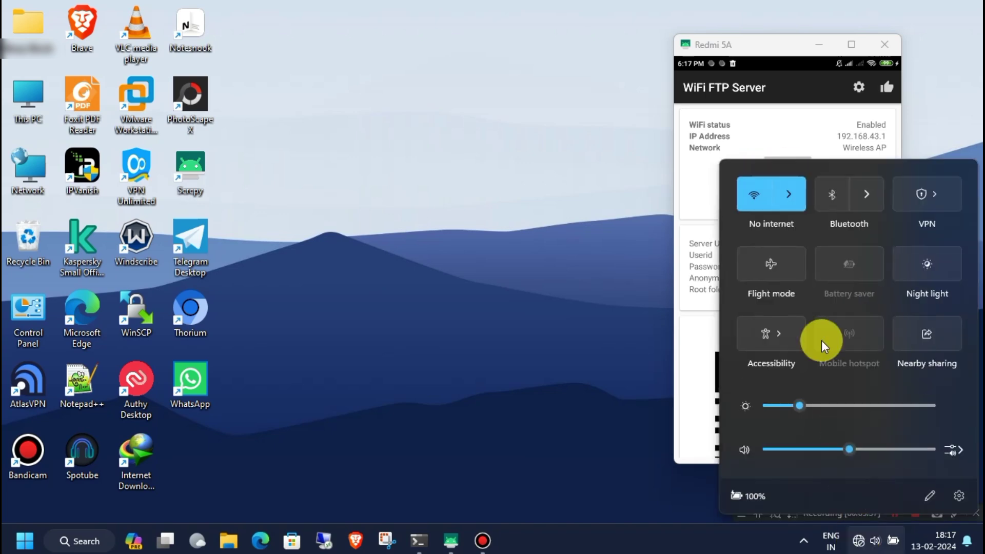
pyautogui.click(794, 193)
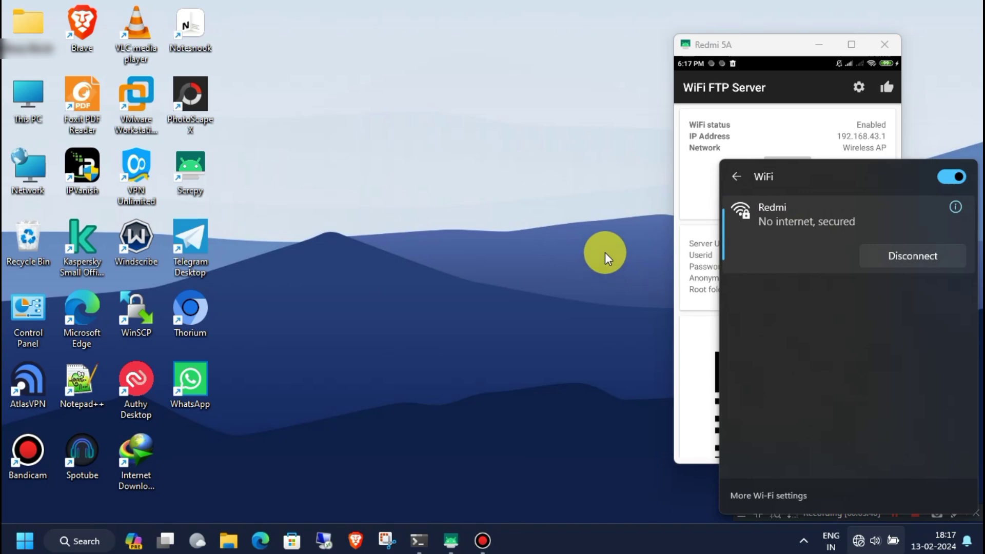
pyautogui.click(605, 252)
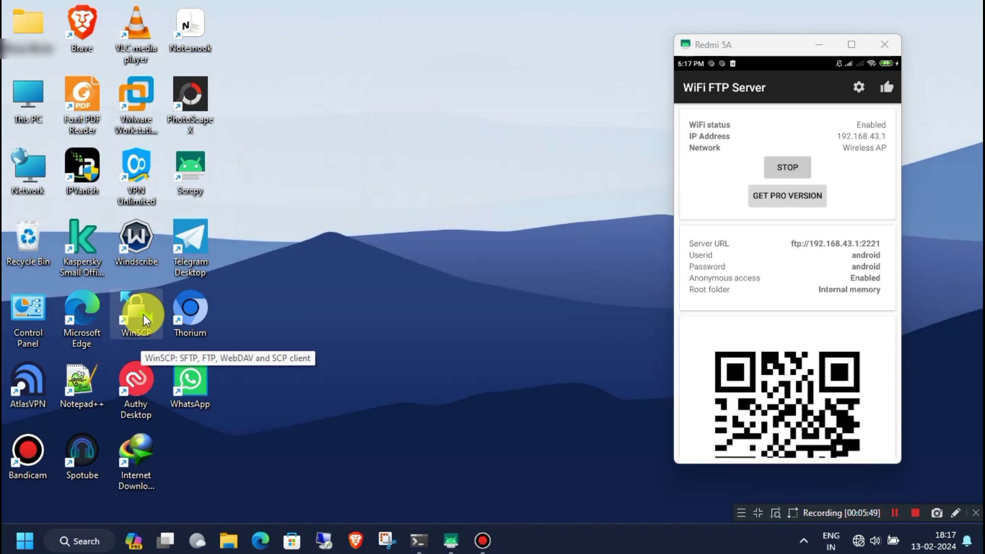
# - Launch WinSCP and bring up the login dialog for a new session
pyautogui.doubleClick(143, 314)
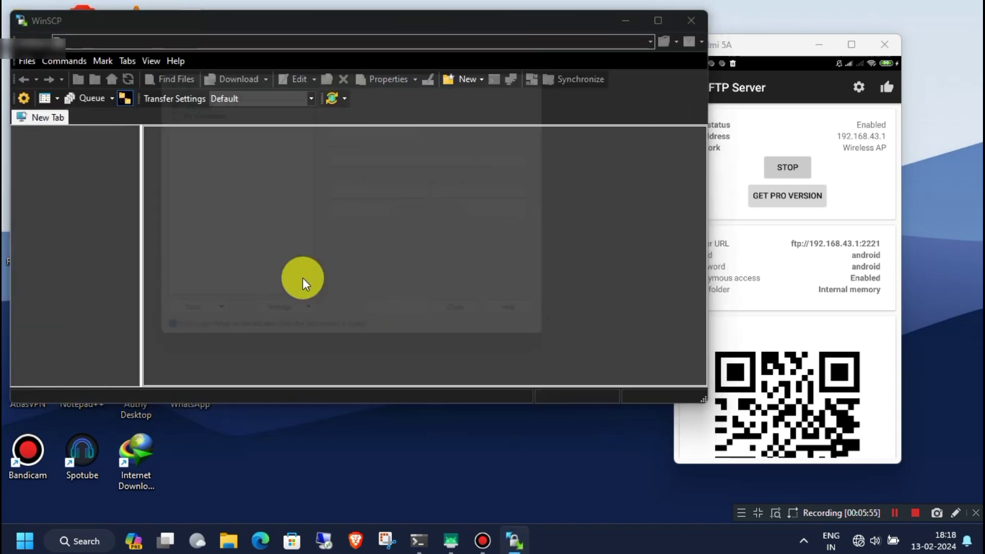
pyautogui.click(567, 67)
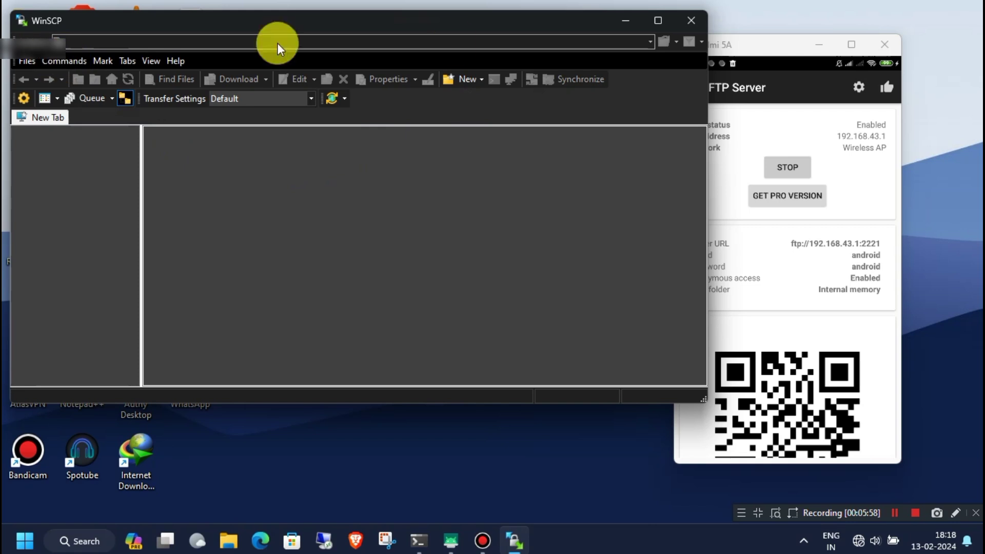
pyautogui.click(51, 120)
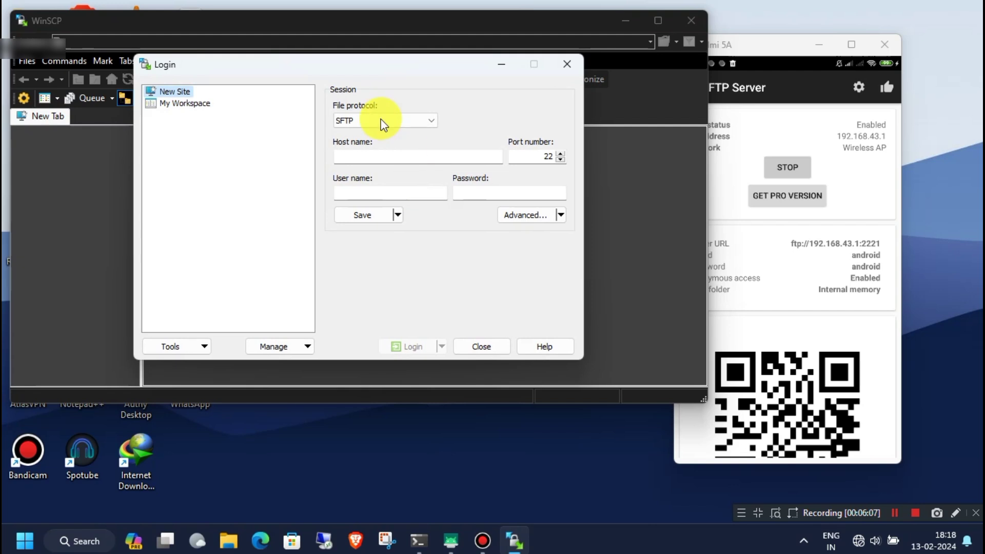
pyautogui.click(461, 68)
# - Enter host 192.168.43.1 and port 2221 in the login dialog
pyautogui.click(373, 158)
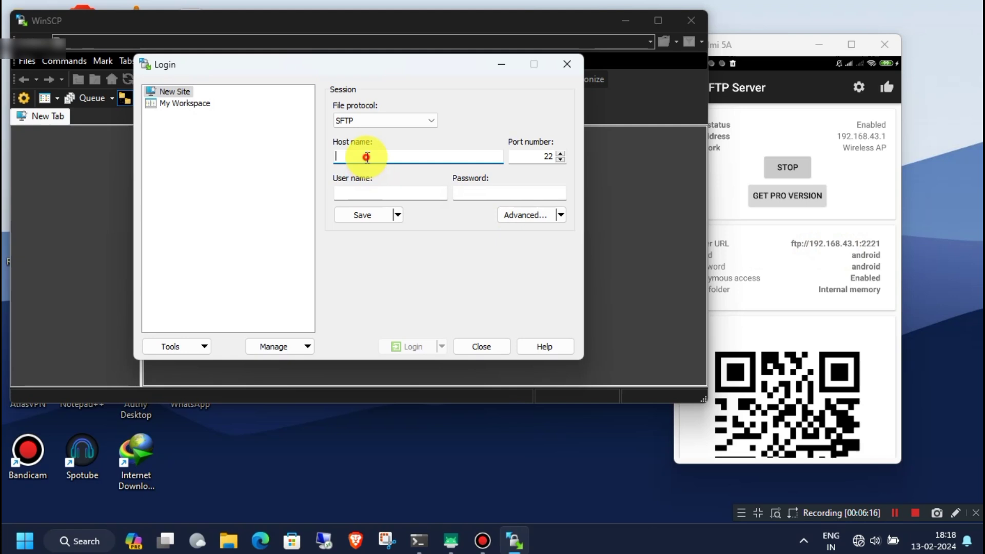
pyautogui.write('192')
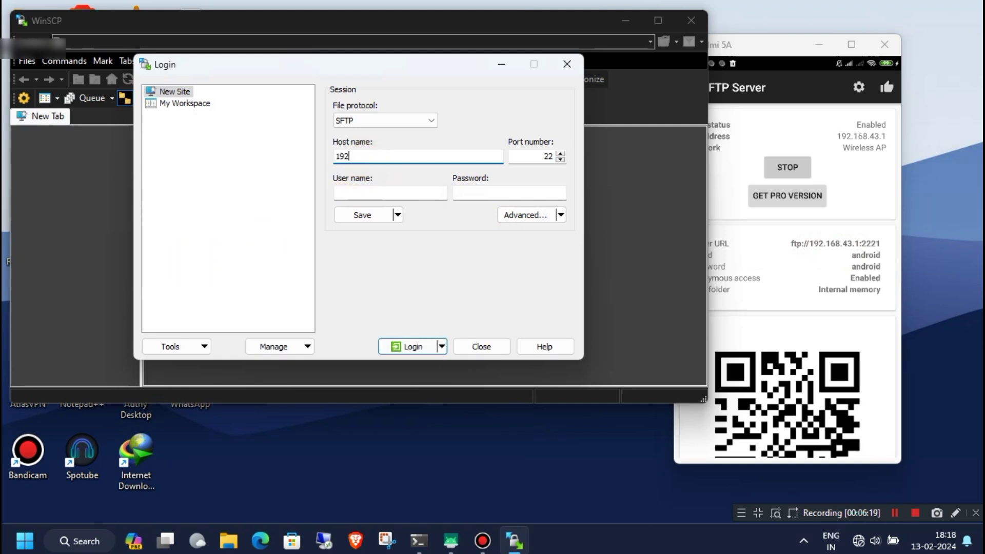
pyautogui.write('.168.43.1')
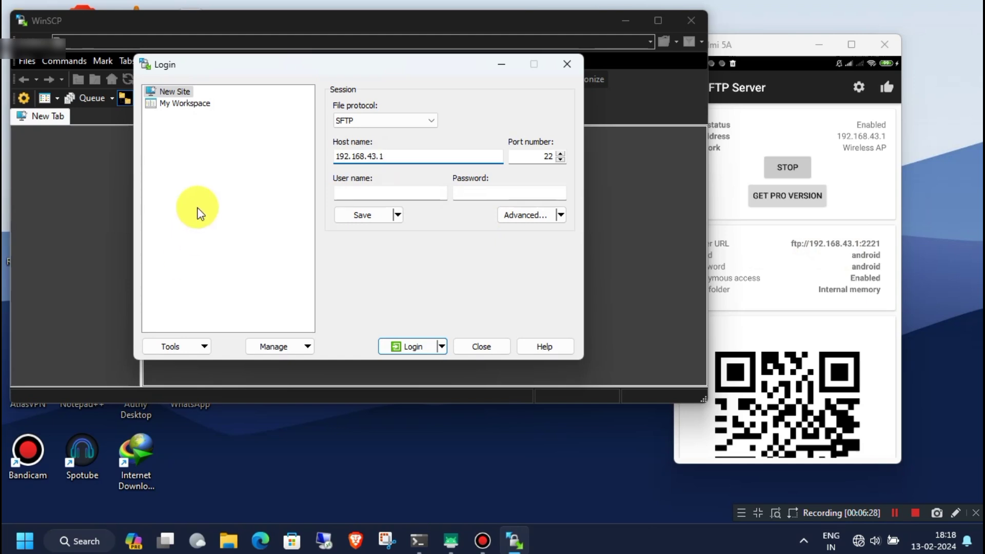
pyautogui.moveTo(391, 156); pyautogui.dragTo(337, 156)
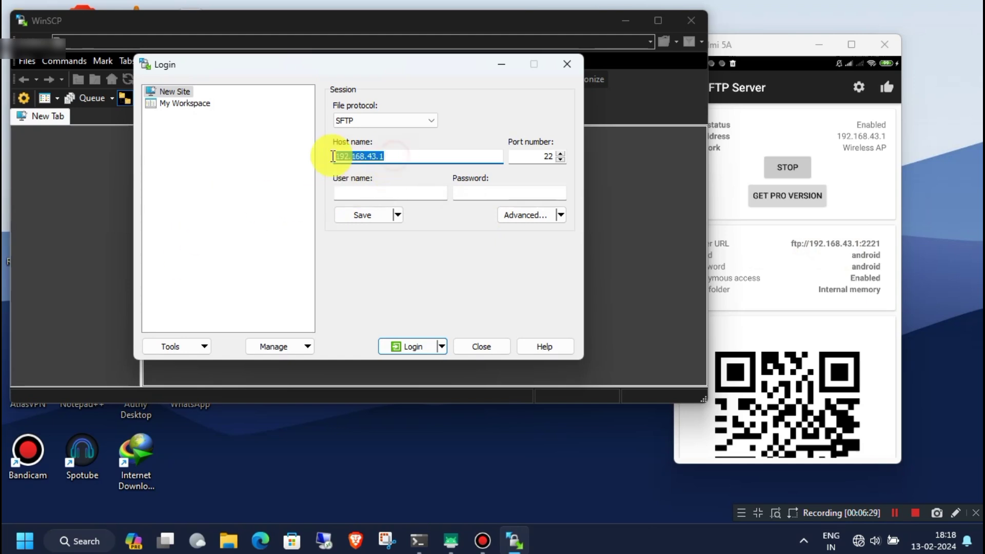
pyautogui.click(543, 159)
pyautogui.write('21')
pyautogui.doubleClick(535, 159)
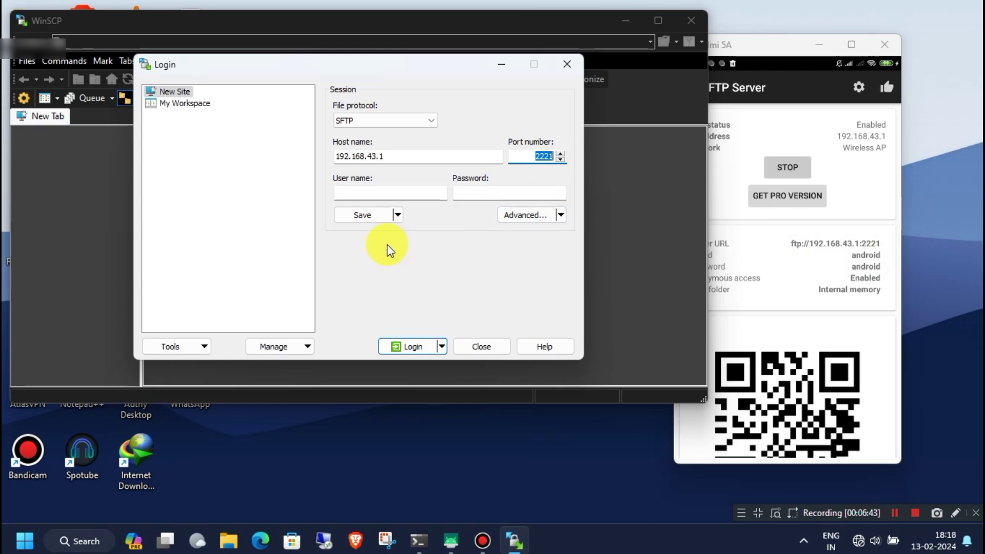
# - Choose FTP as the protocol, enable anonymous login, and start connecting
pyautogui.click(430, 122)
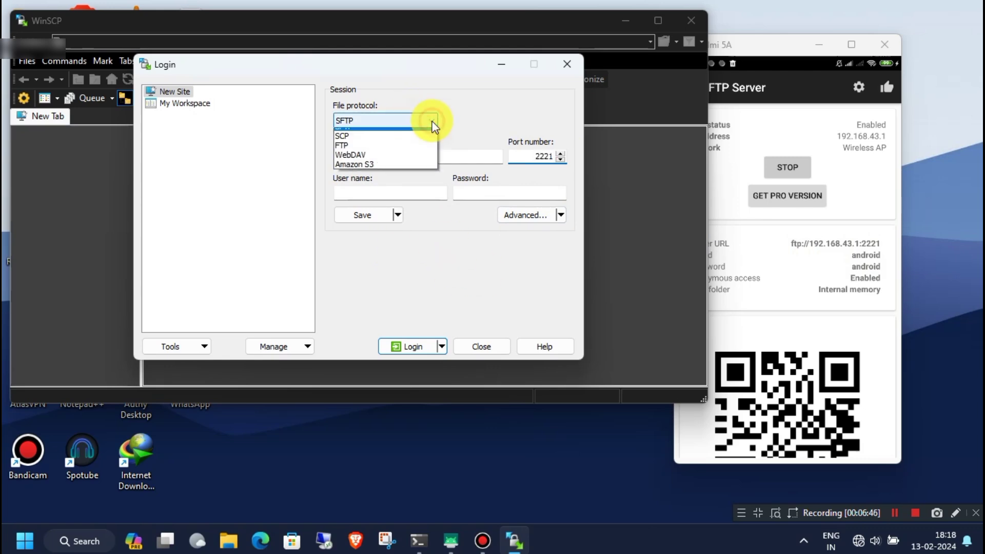
pyautogui.click(353, 154)
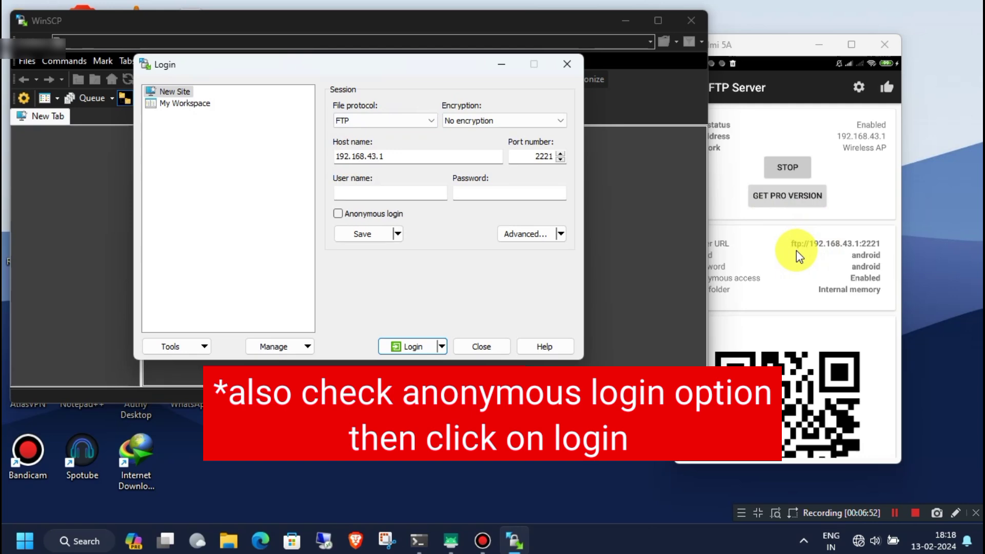
pyautogui.click(338, 214)
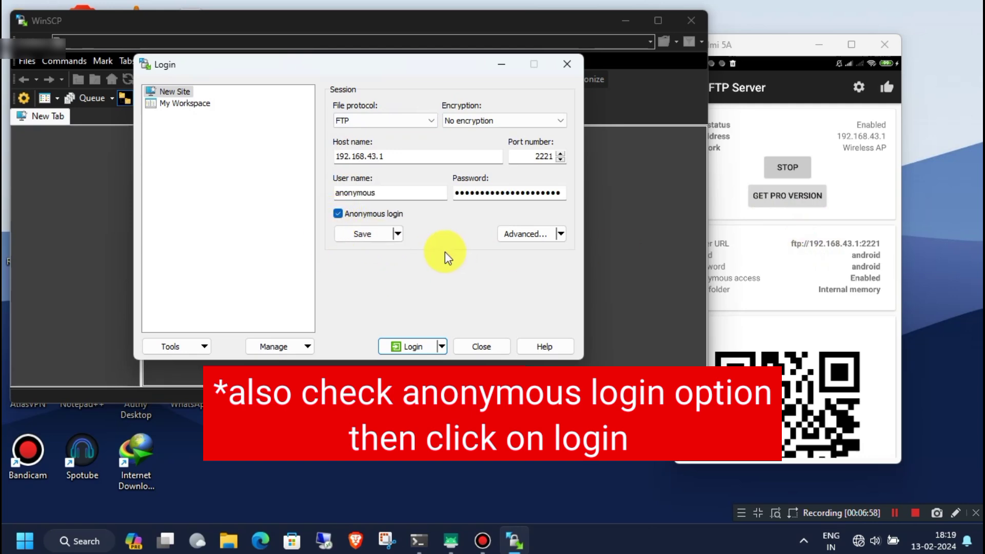
pyautogui.click(406, 352)
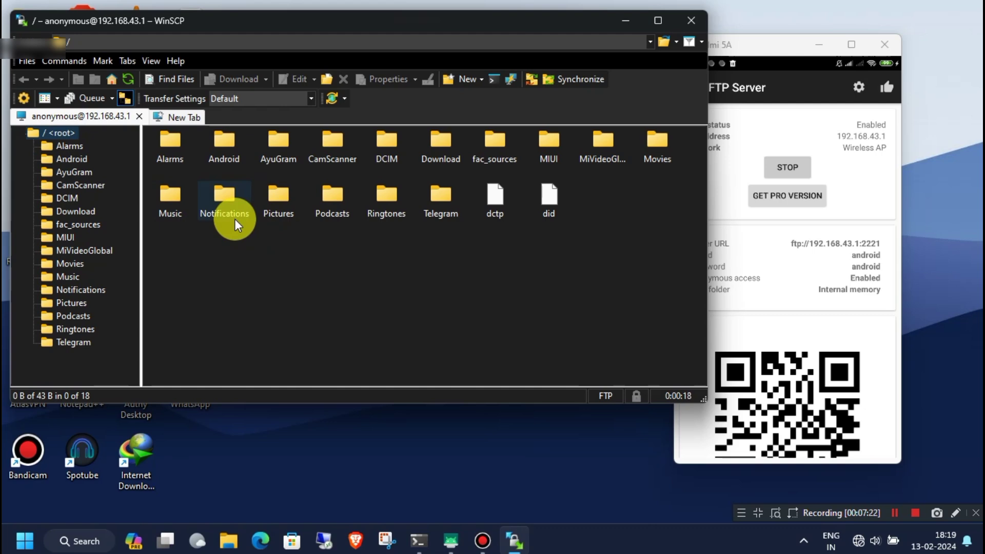
# - Browse into the phone's Download and Pictures folders, returning to the storage root each time
pyautogui.doubleClick(439, 160)
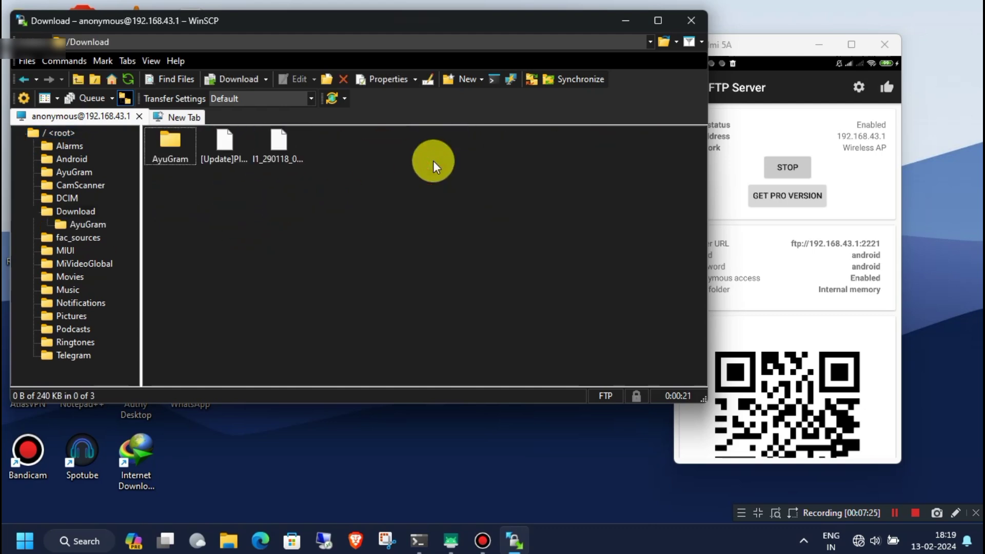
pyautogui.click(24, 79)
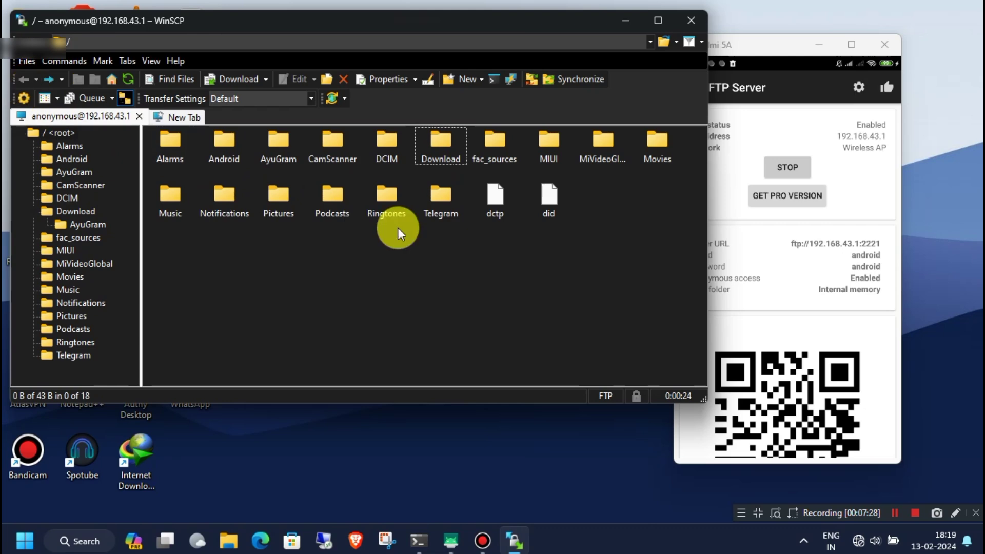
pyautogui.doubleClick(273, 201)
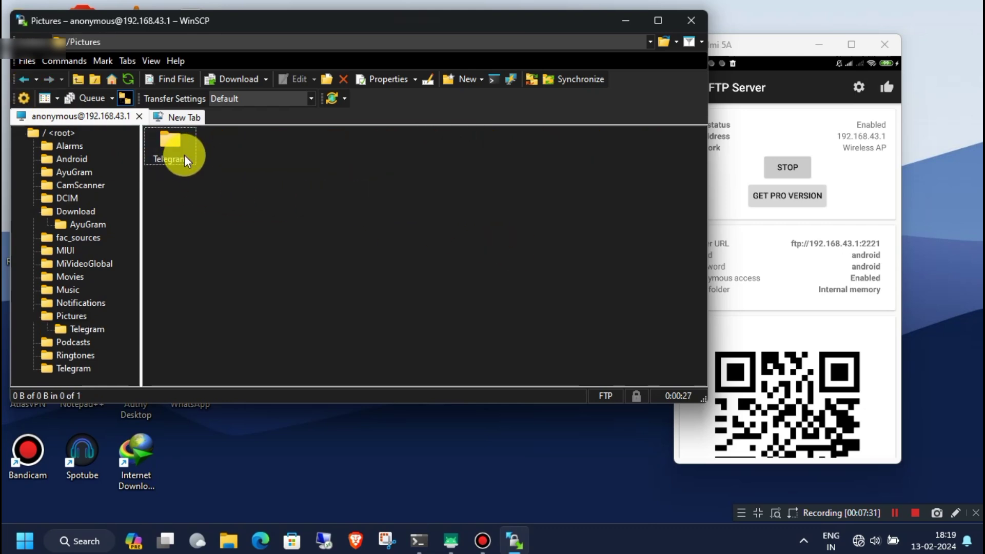
pyautogui.click(24, 79)
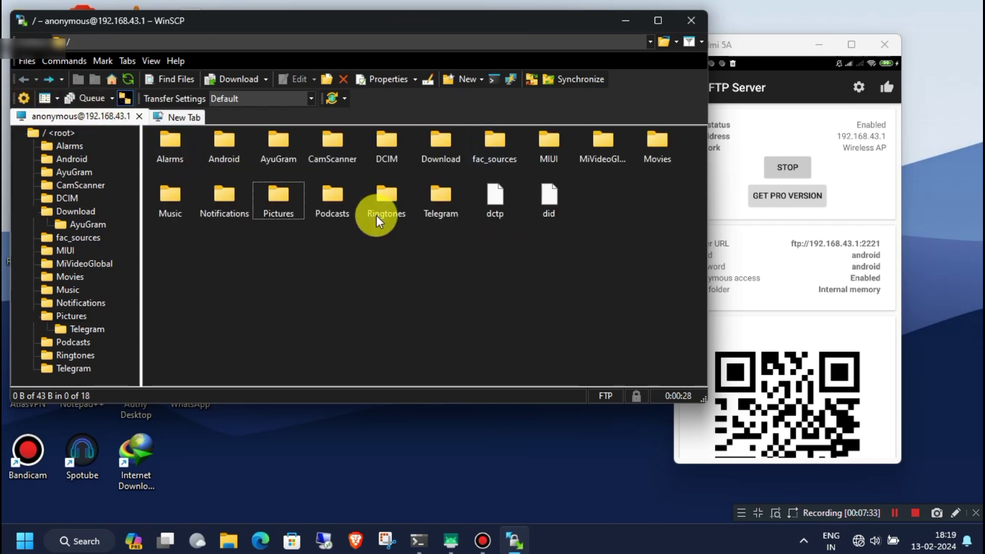
pyautogui.click(761, 47)
# - Minimize WinSCP and the phone mirror, then create a New Text Document on the desktop
pyautogui.rightClick(490, 445)
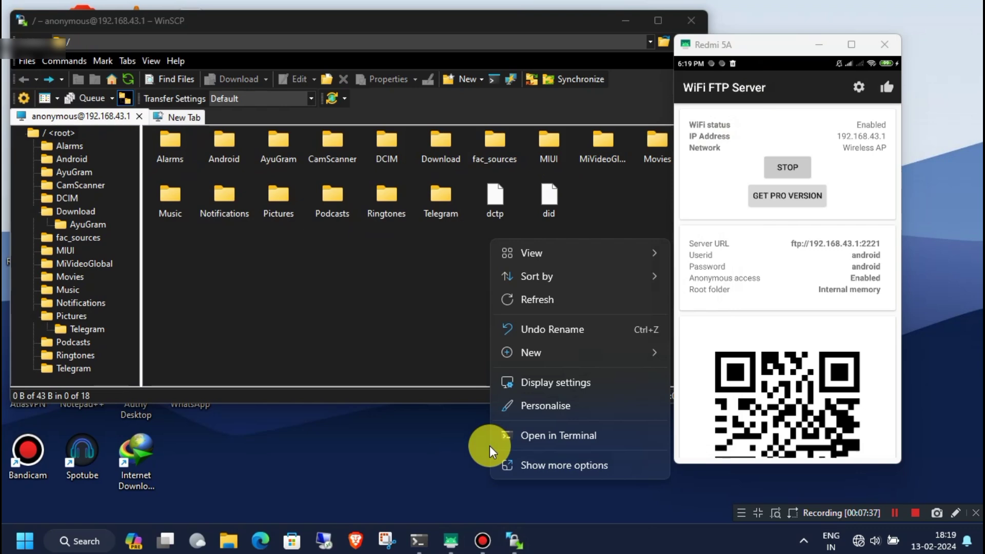
pyautogui.click(625, 22)
pyautogui.click(624, 21)
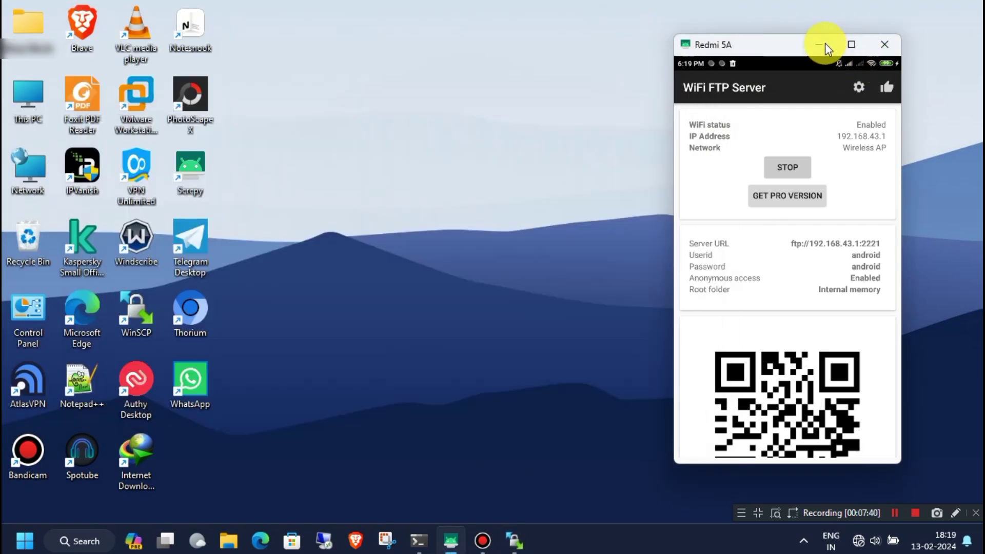
pyautogui.click(823, 44)
pyautogui.rightClick(688, 99)
pyautogui.moveTo(742, 211)
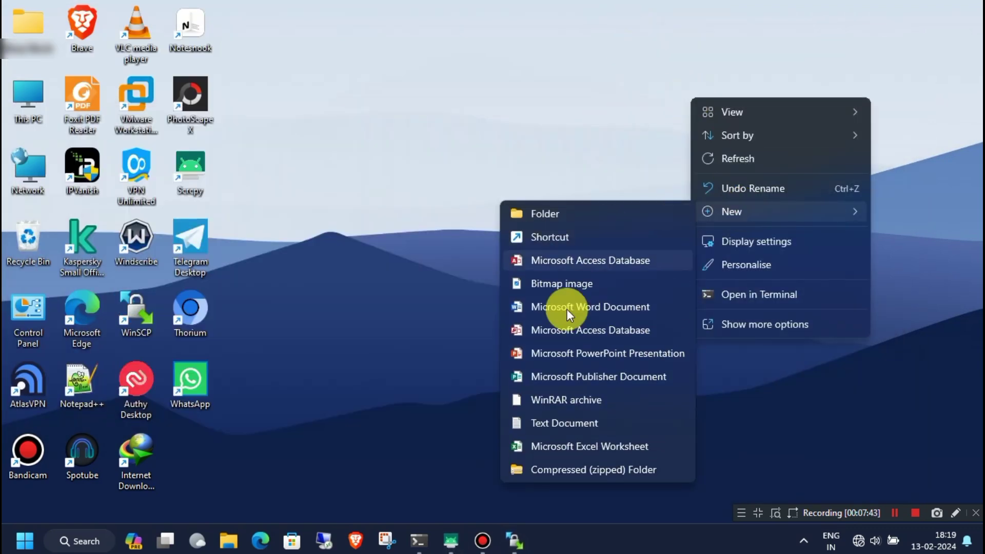
pyautogui.click(561, 359)
pyautogui.click(737, 100)
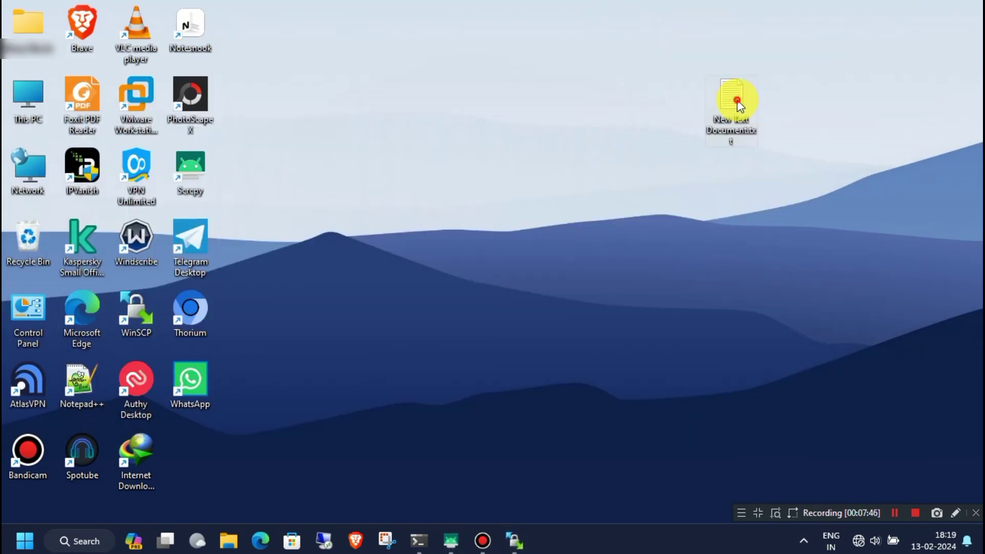
# - Restore the mirror and WinSCP windows and open the phone's Download folder in WinSCP
pyautogui.click(451, 540)
pyautogui.click(514, 542)
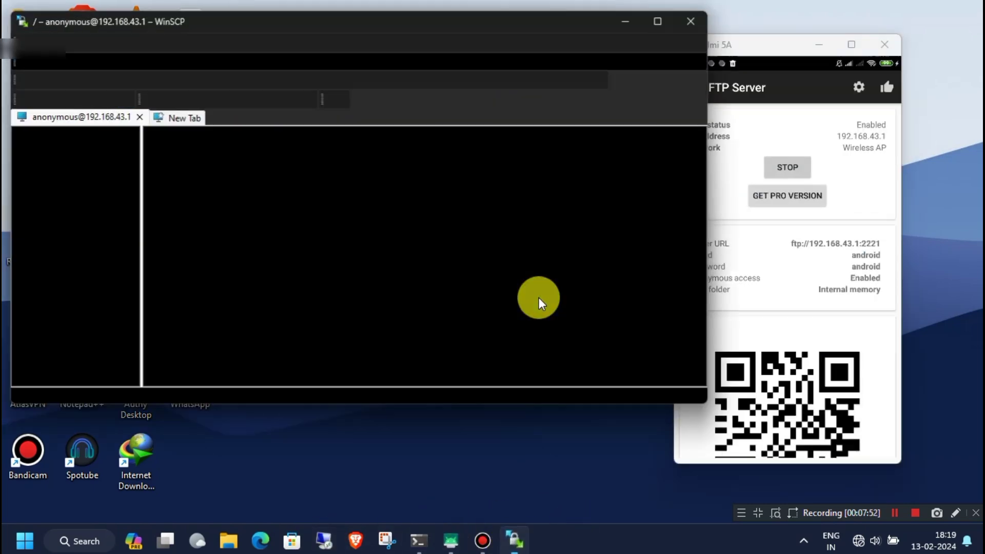
pyautogui.moveTo(550, 20); pyautogui.dragTo(522, 172)
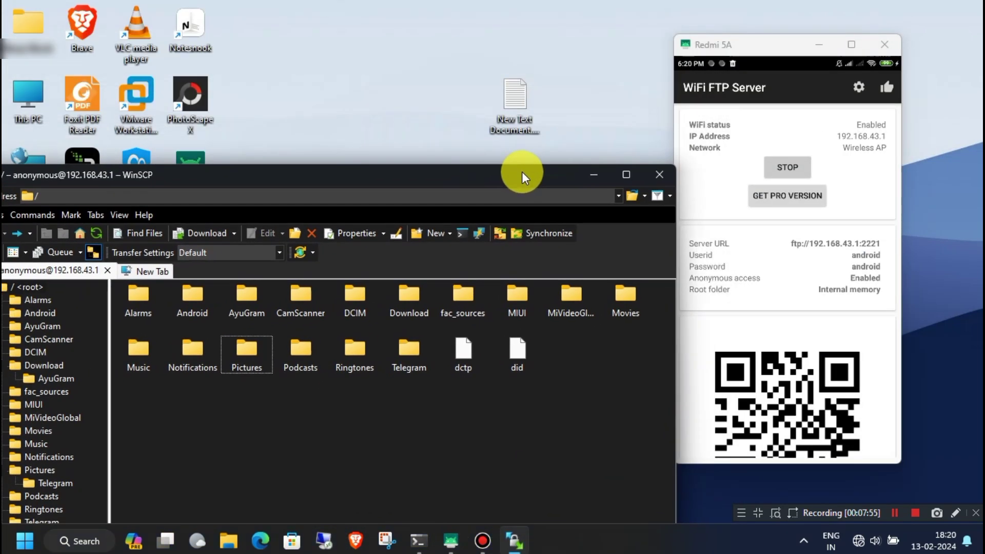
pyautogui.doubleClick(414, 314)
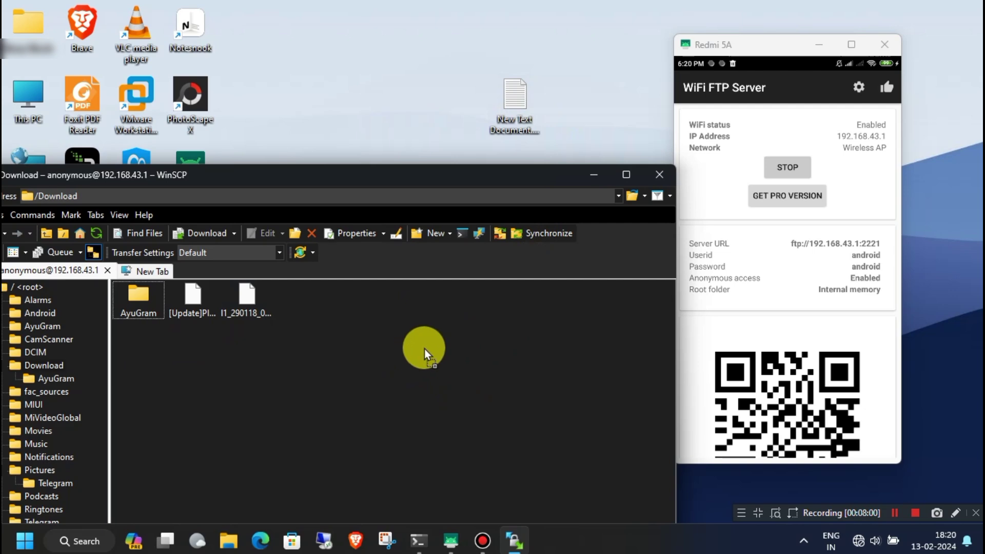
# - On the phone, open File Manager's internal storage Download folder to find New Text Document.txt
pyautogui.click(789, 72)
pyautogui.middleClick(786, 235)
pyautogui.moveTo(786, 235); pyautogui.dragTo(697, 221)
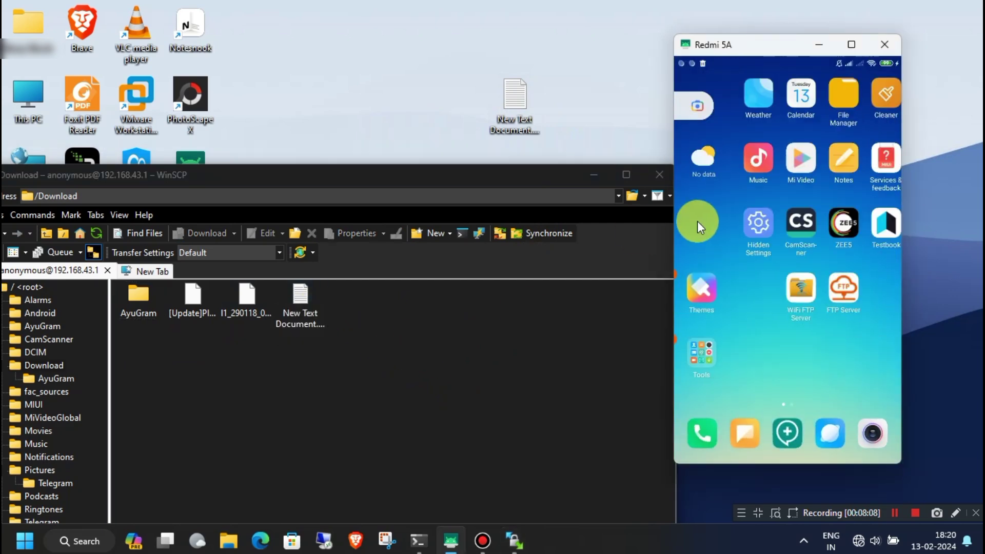
pyautogui.click(789, 106)
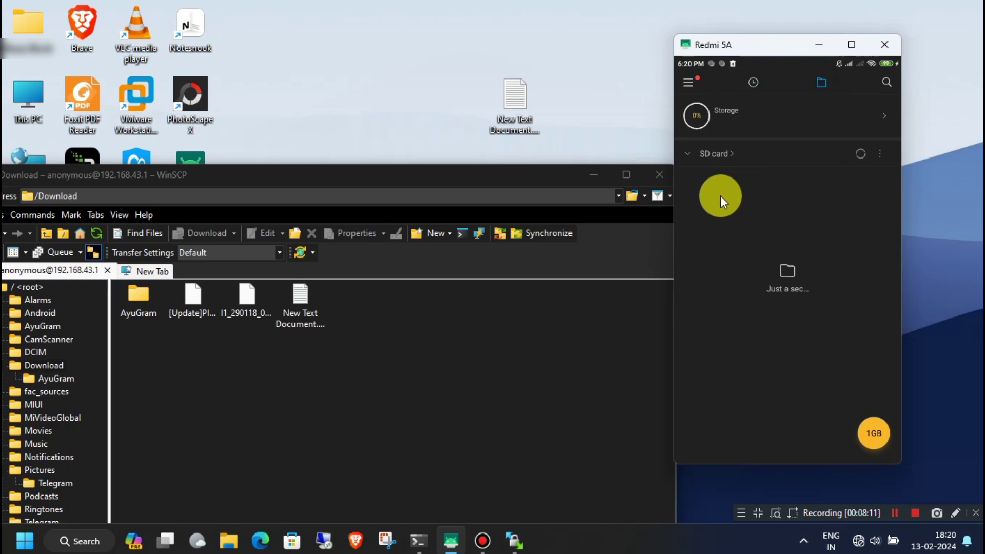
pyautogui.click(690, 152)
pyautogui.click(712, 210)
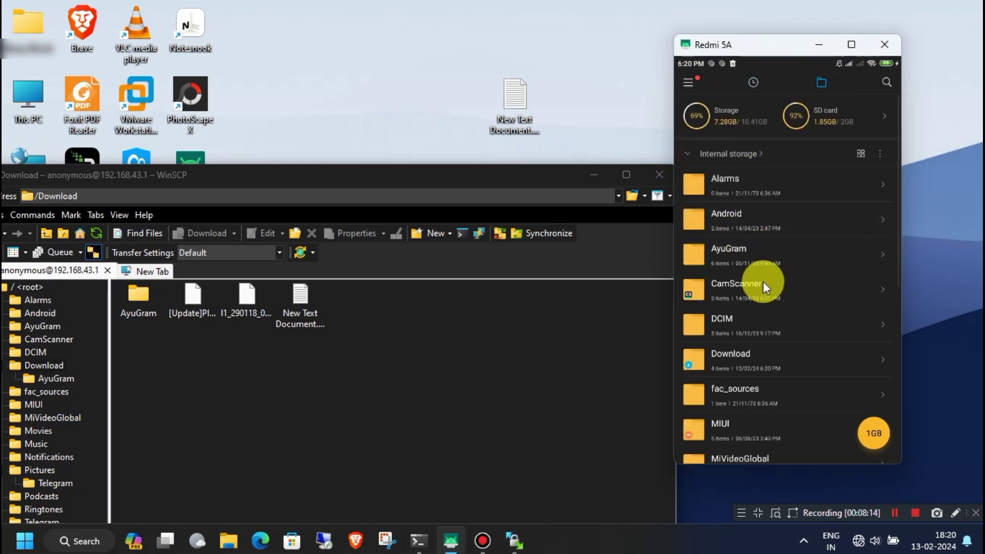
pyautogui.click(759, 357)
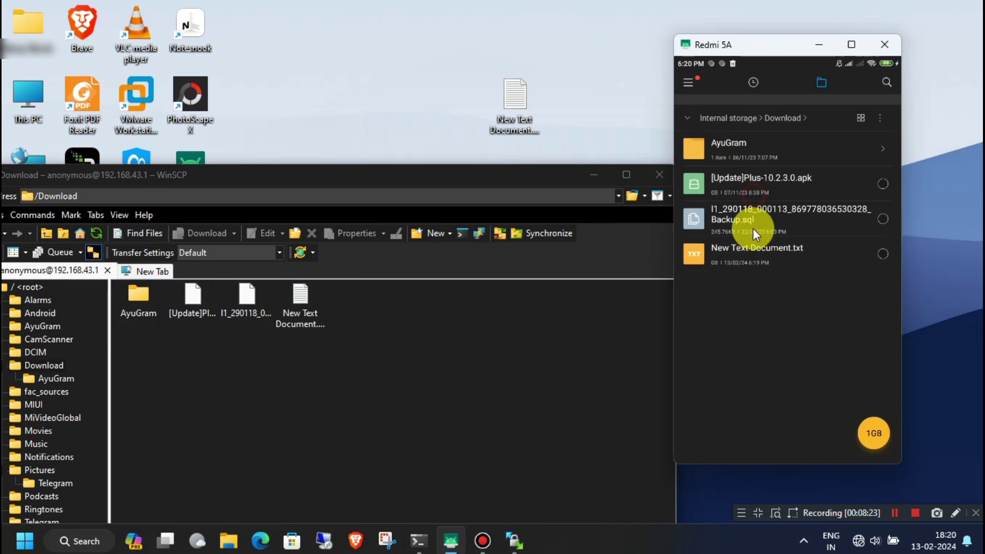
pyautogui.moveTo(450, 175); pyautogui.dragTo(490, 74)
pyautogui.click(810, 78)
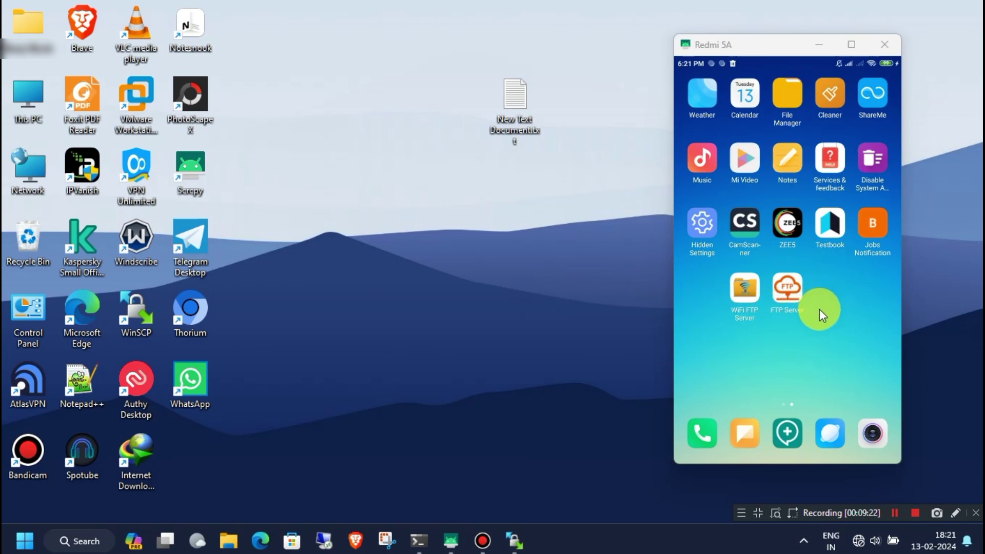
# - Check the Wi-Fi network list in Windows quick settings, then close it
pyautogui.click(869, 539)
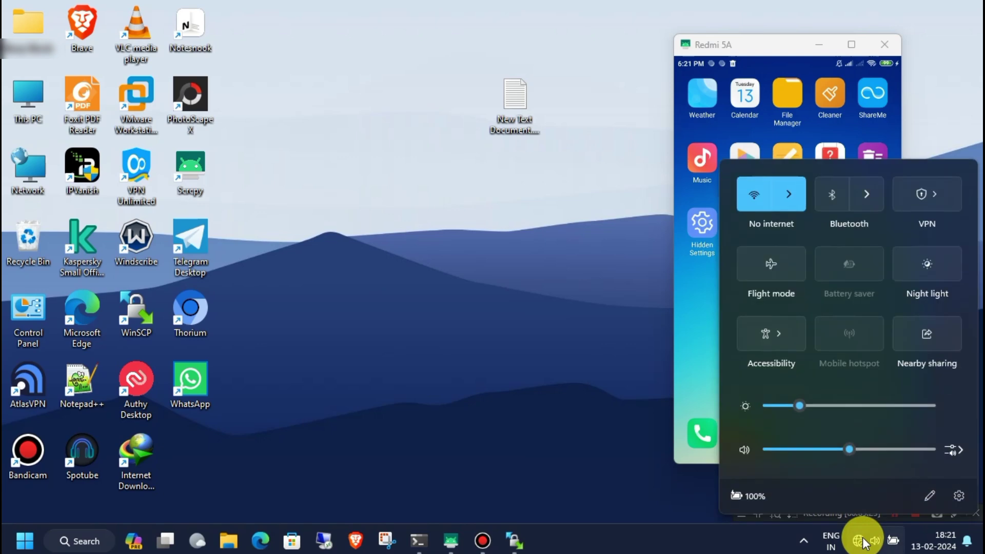
pyautogui.click(793, 192)
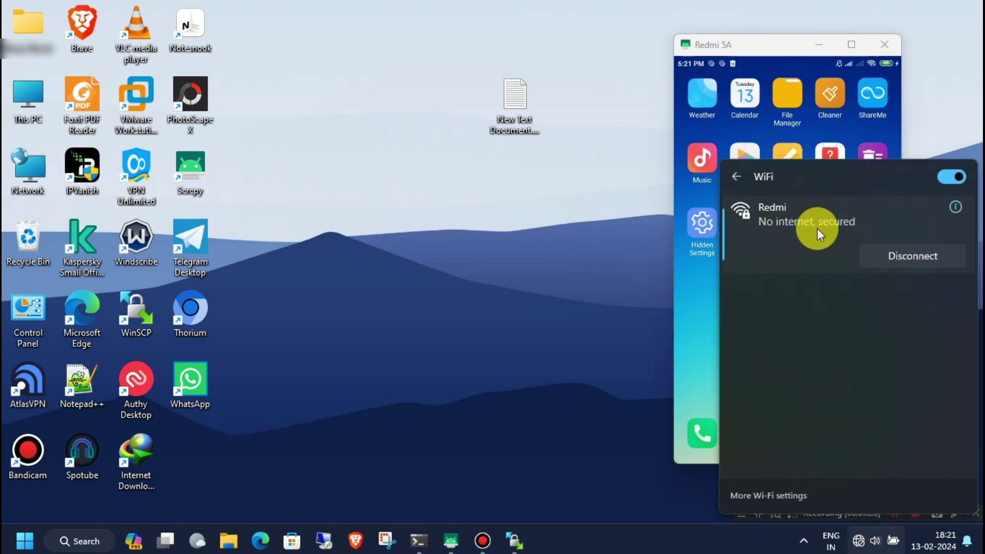
pyautogui.click(695, 285)
# - Launch the FTP Server app on the phone and grant it storage permission
pyautogui.click(790, 283)
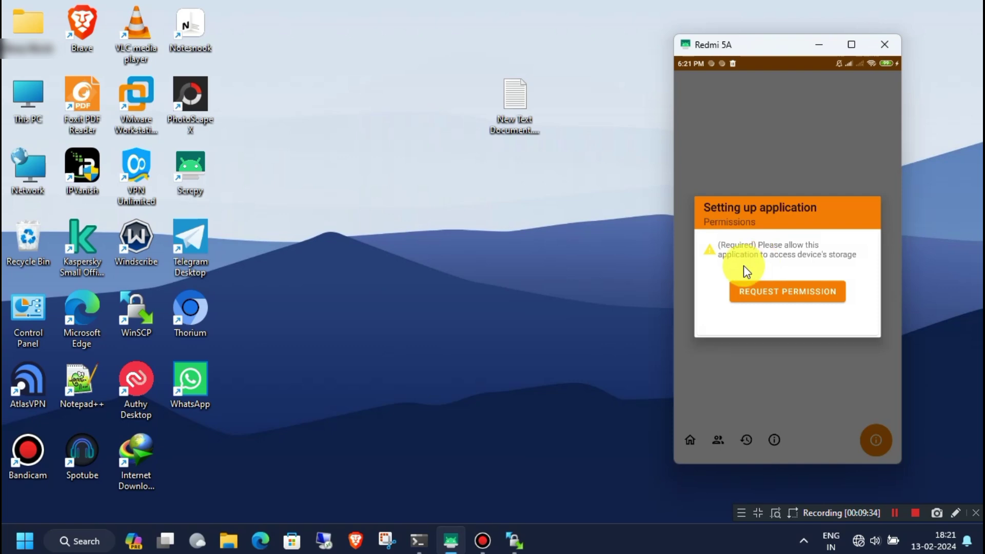
pyautogui.click(841, 296)
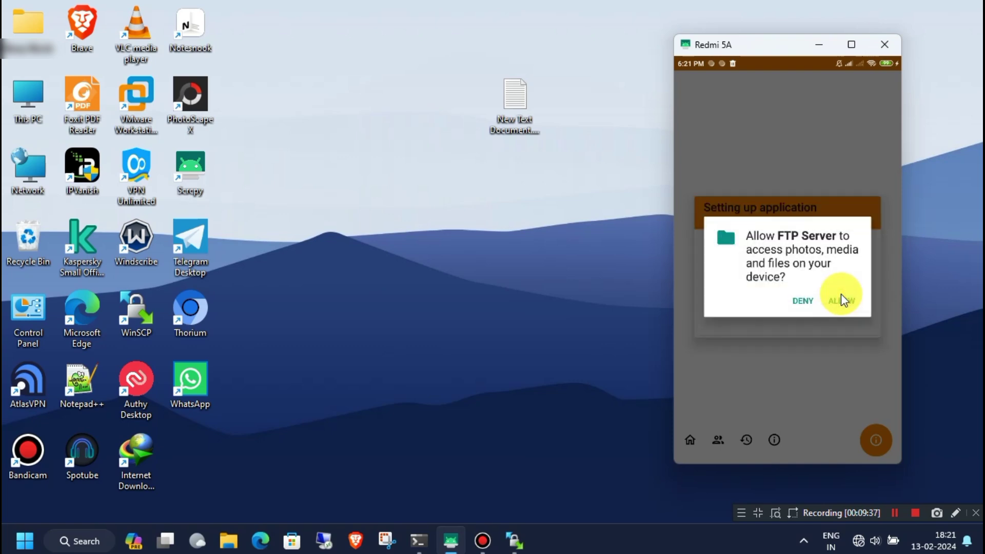
pyautogui.click(843, 302)
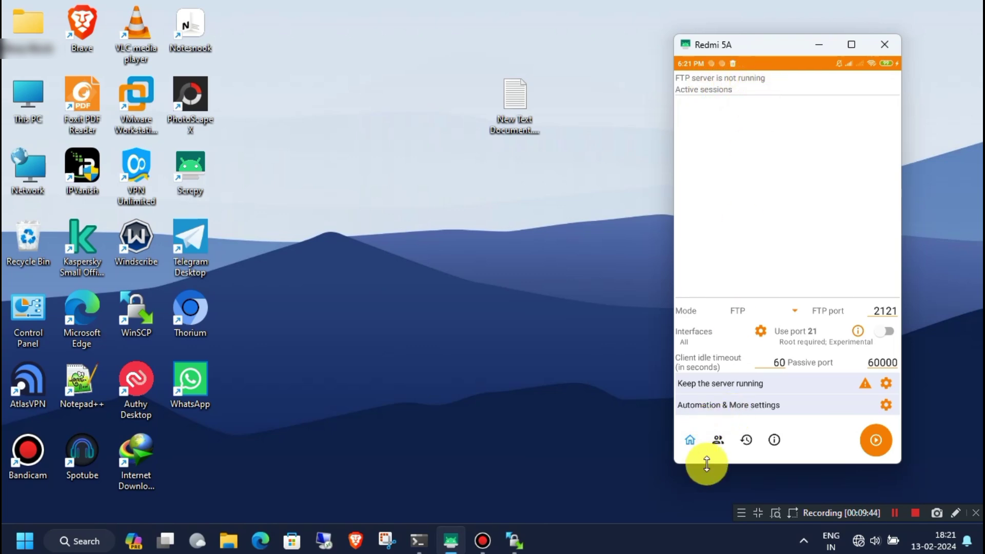
# - Edit the Anonymous user and add internal storage /0 as an access path
pyautogui.click(717, 443)
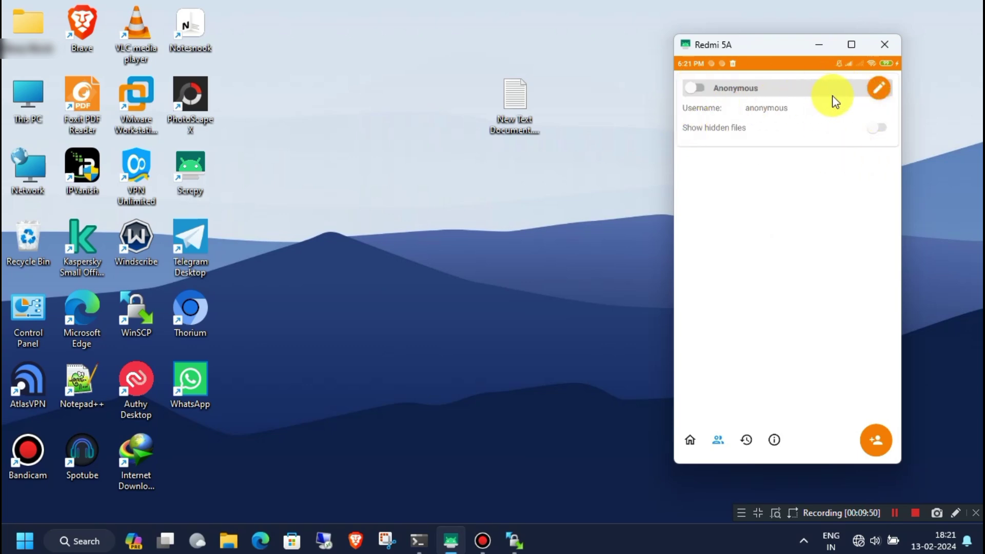
pyautogui.click(885, 87)
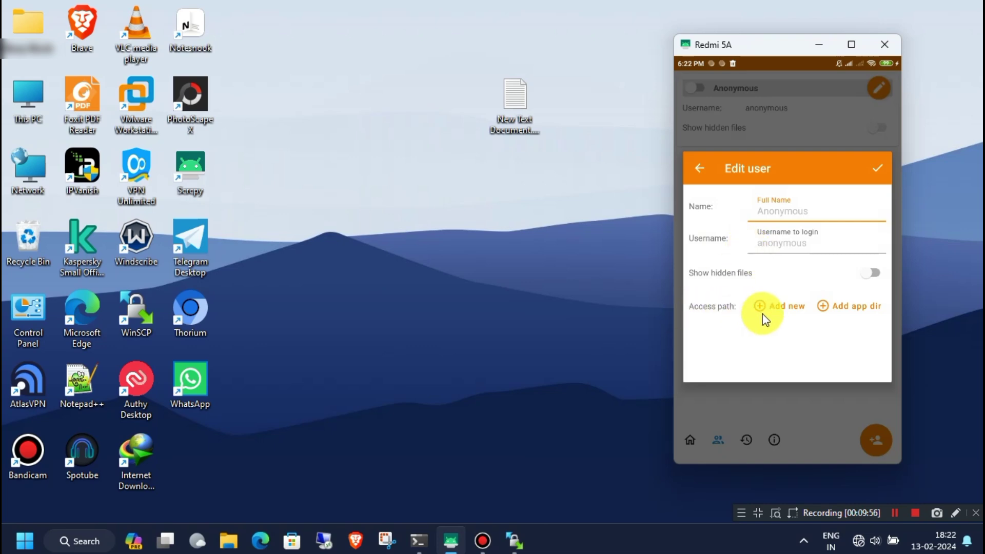
pyautogui.click(776, 308)
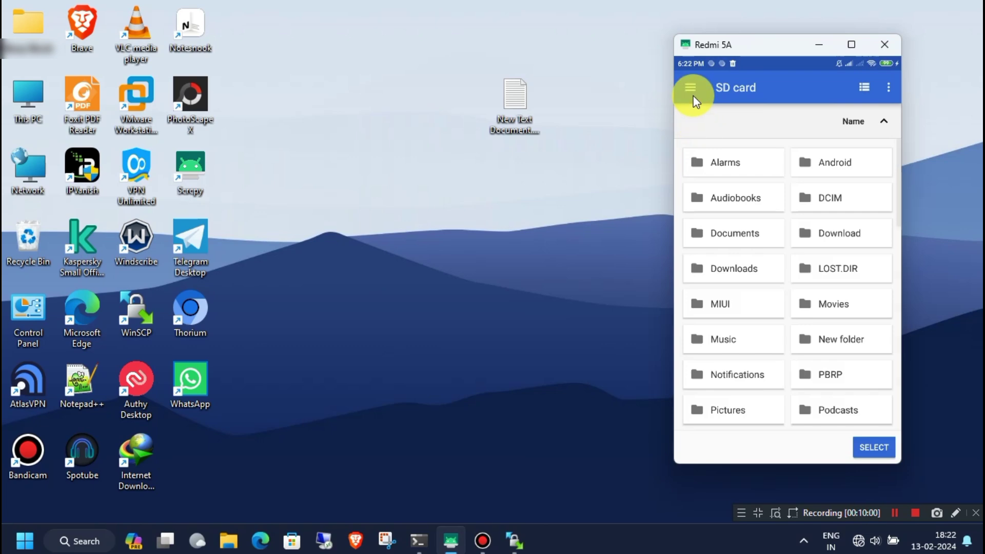
pyautogui.click(692, 90)
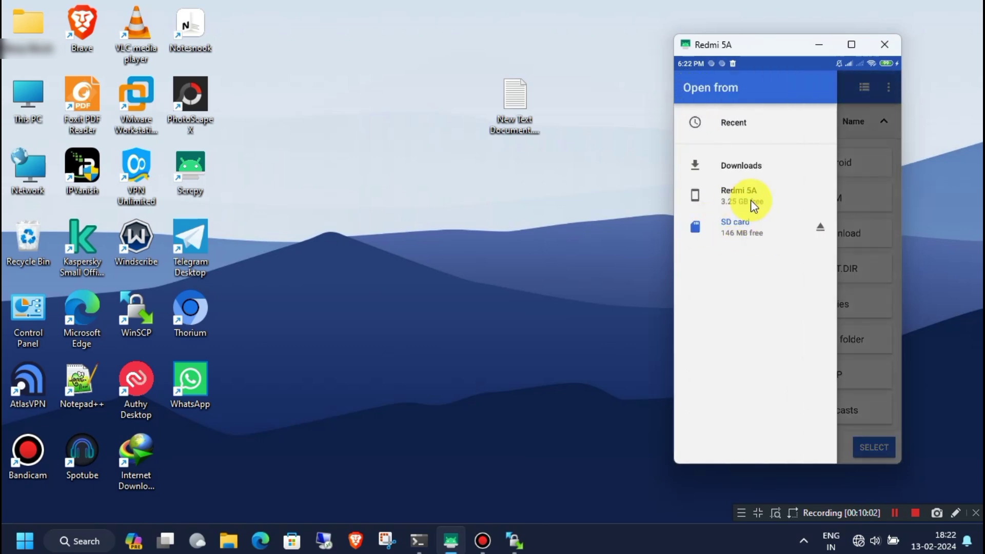
pyautogui.click(741, 202)
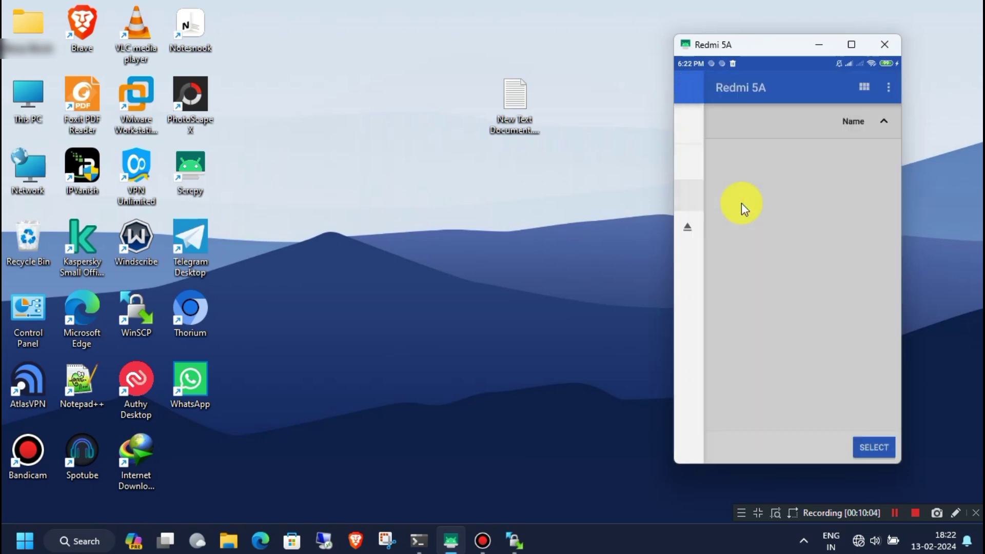
pyautogui.click(889, 448)
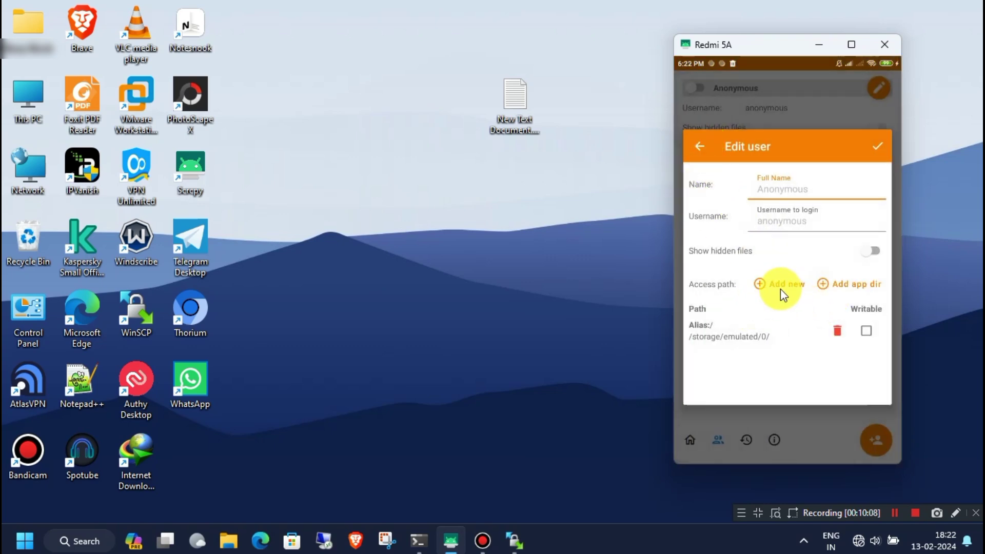
# - Add SD card DB96-1BF4 as a second path, mark both paths writable, and save
pyautogui.click(784, 287)
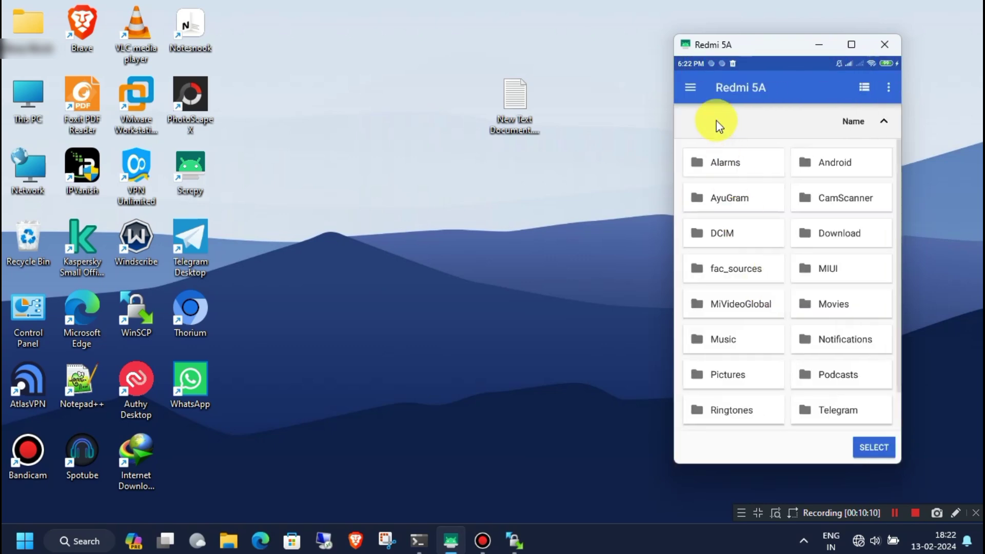
pyautogui.click(688, 88)
pyautogui.click(744, 227)
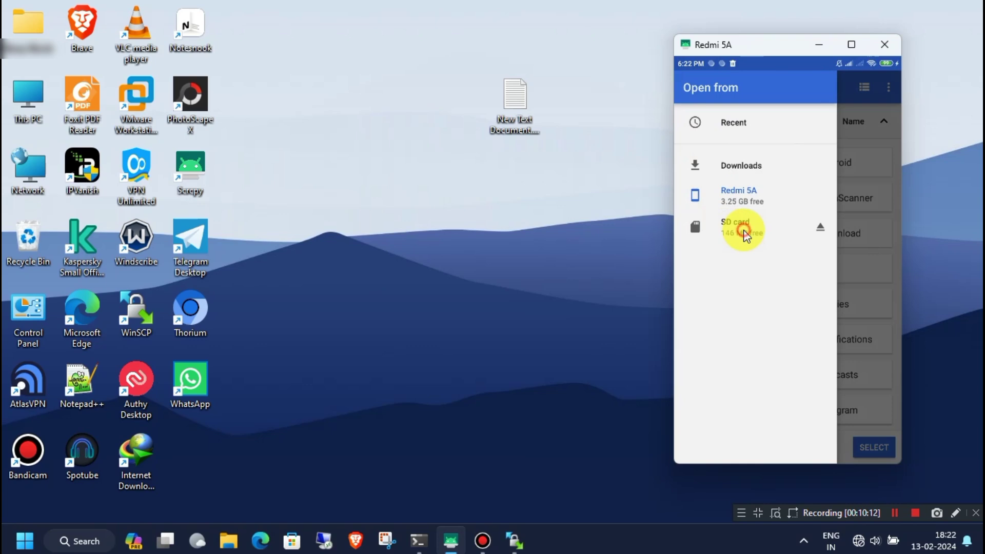
pyautogui.click(881, 446)
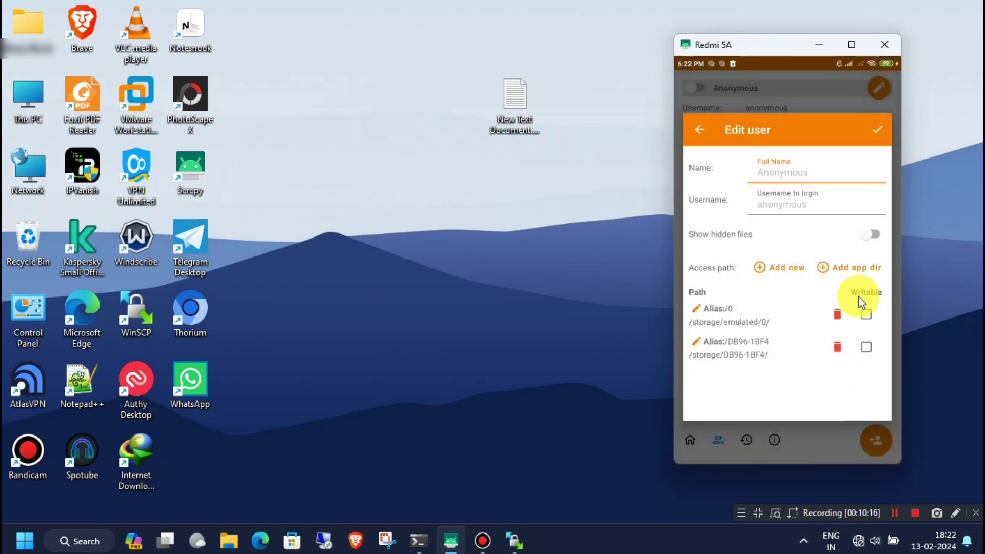
pyautogui.click(867, 315)
pyautogui.click(868, 351)
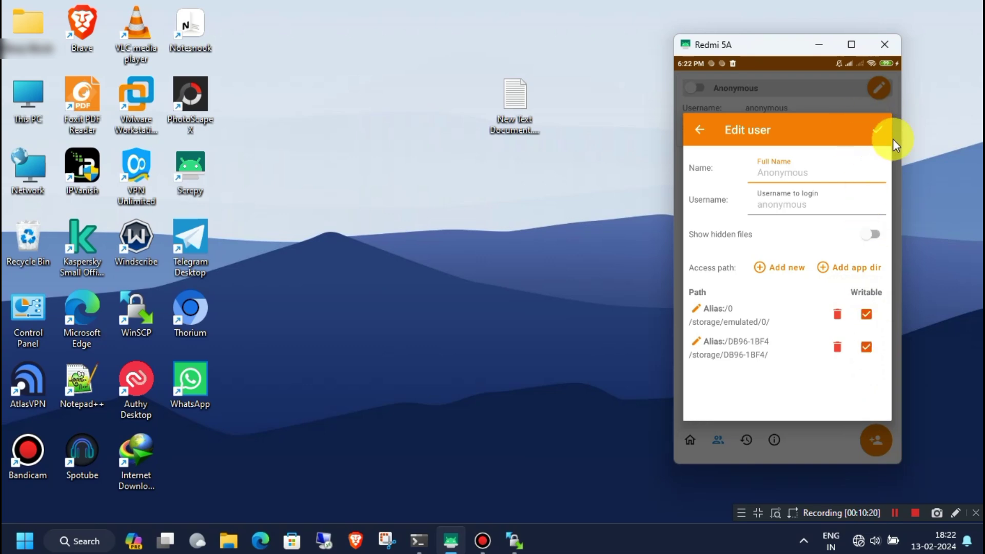
pyautogui.click(879, 131)
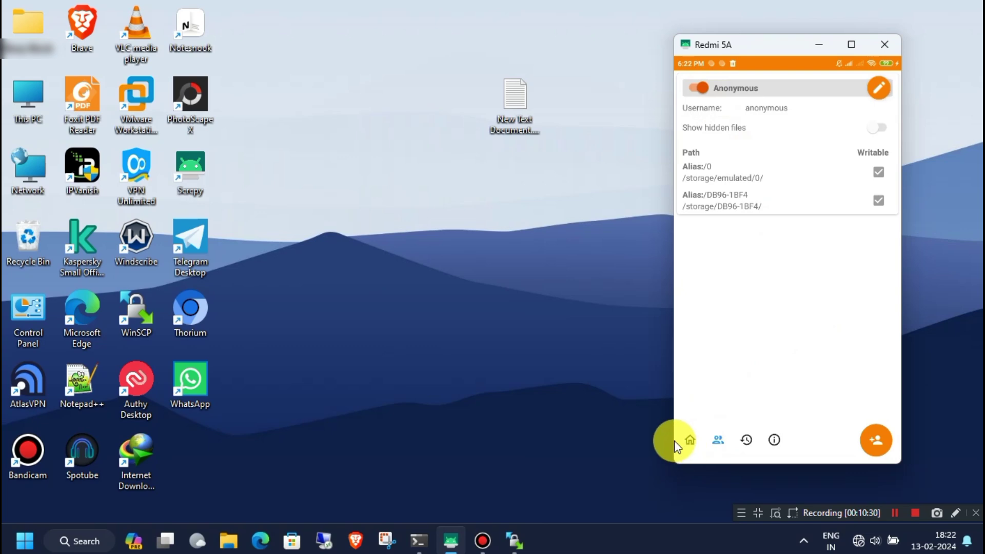
# - On the phone's FTP Server Home screen, start the server listening at 192.168.43.1:2121
pyautogui.click(690, 441)
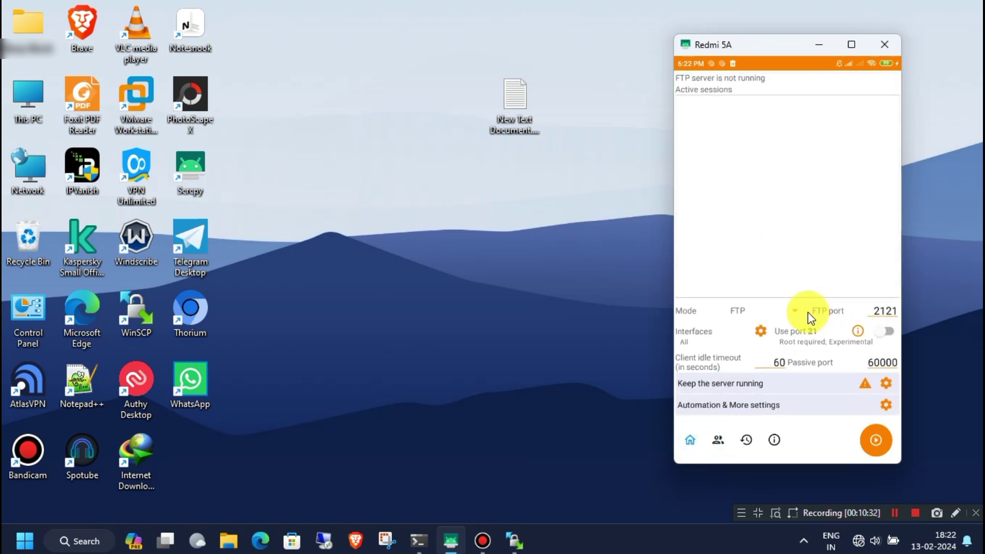
pyautogui.click(877, 441)
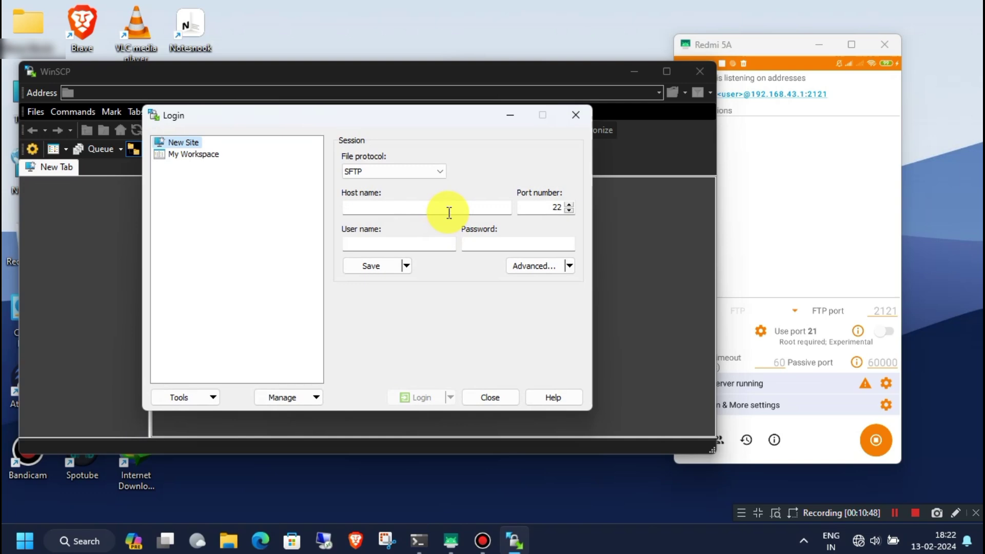
# - Enter 192.168.43.1 as the host name, reading the address from the phone mirror
pyautogui.click(449, 213)
pyautogui.click(758, 45)
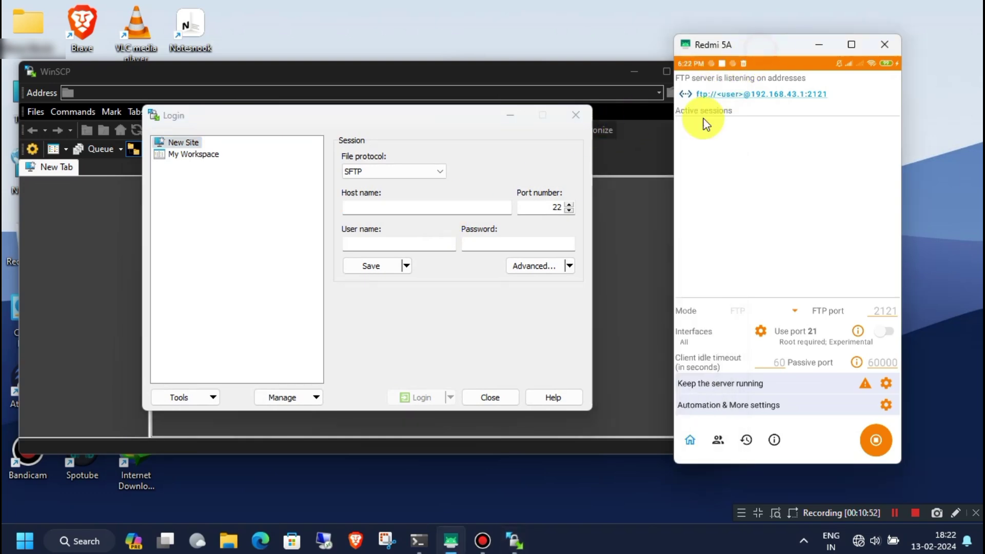
pyautogui.moveTo(779, 49); pyautogui.dragTo(831, 49)
pyautogui.click(404, 208)
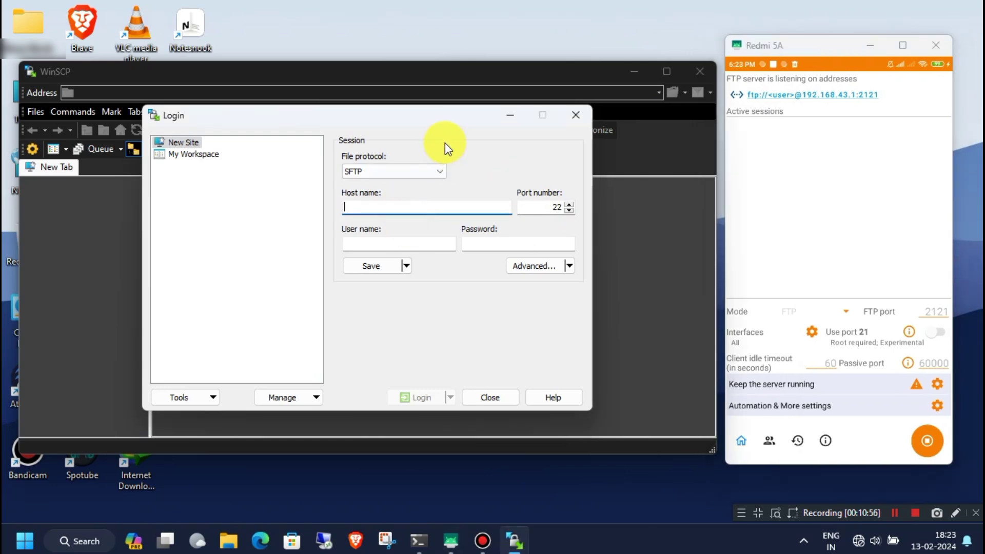
pyautogui.write('192')
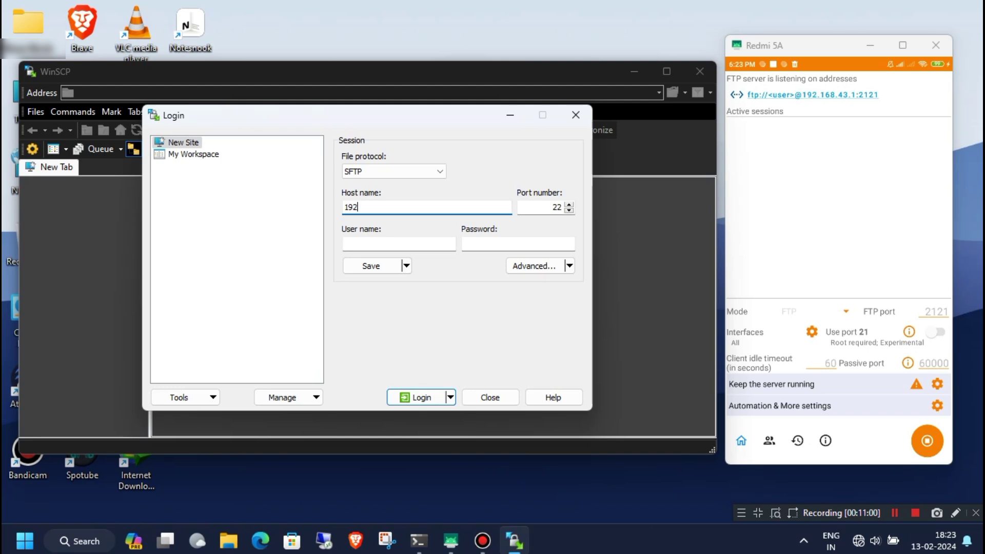
pyautogui.write('.168.43.1')
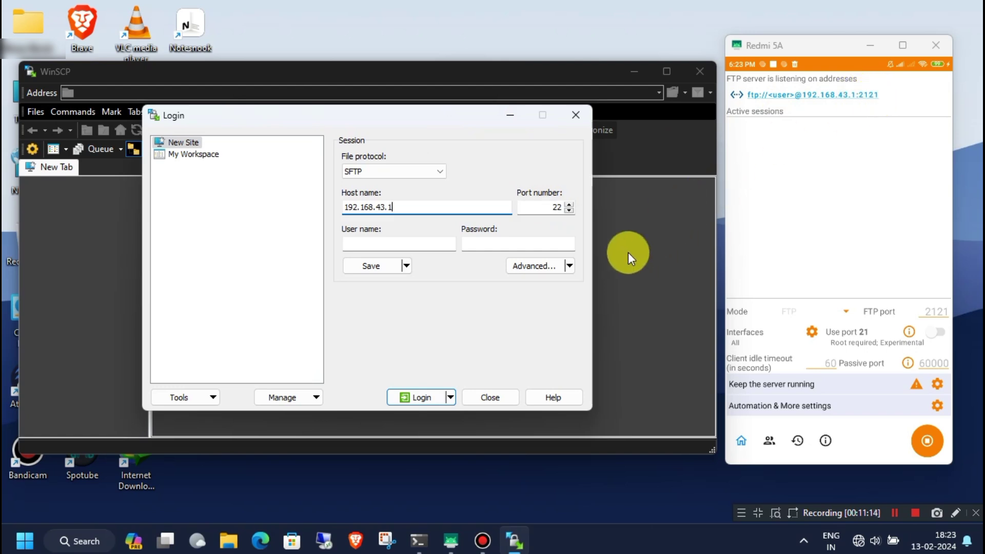
# - Set port 2121, keep FTP as the file protocol, and enable anonymous login
pyautogui.doubleClick(558, 206)
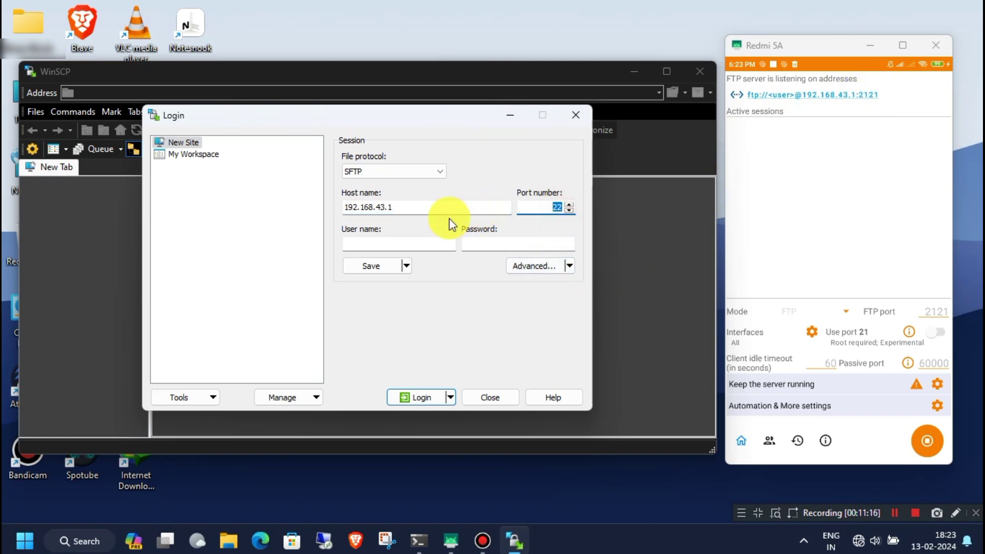
pyautogui.write('1')
pyautogui.press('BackSpace')
pyautogui.write('2121')
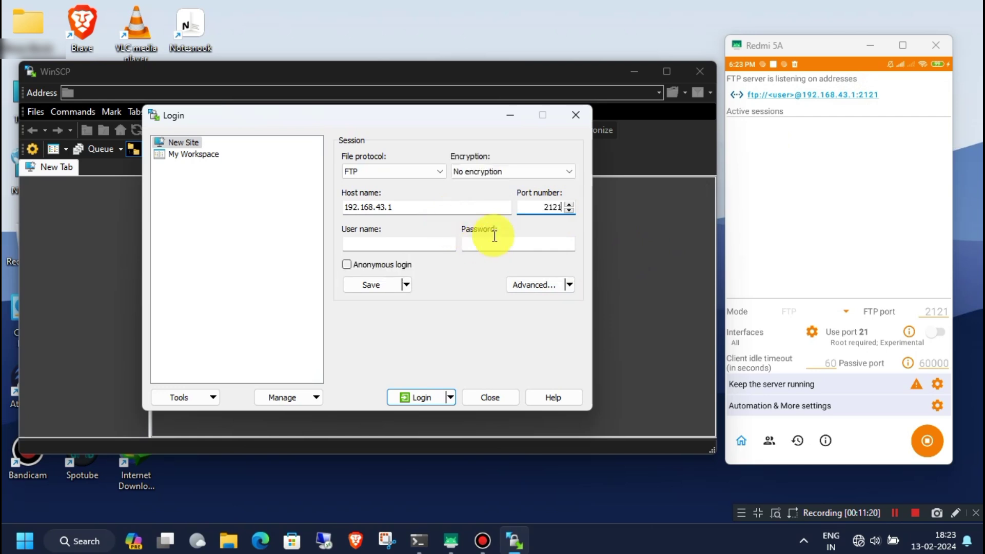
pyautogui.click(433, 170)
pyautogui.click(372, 204)
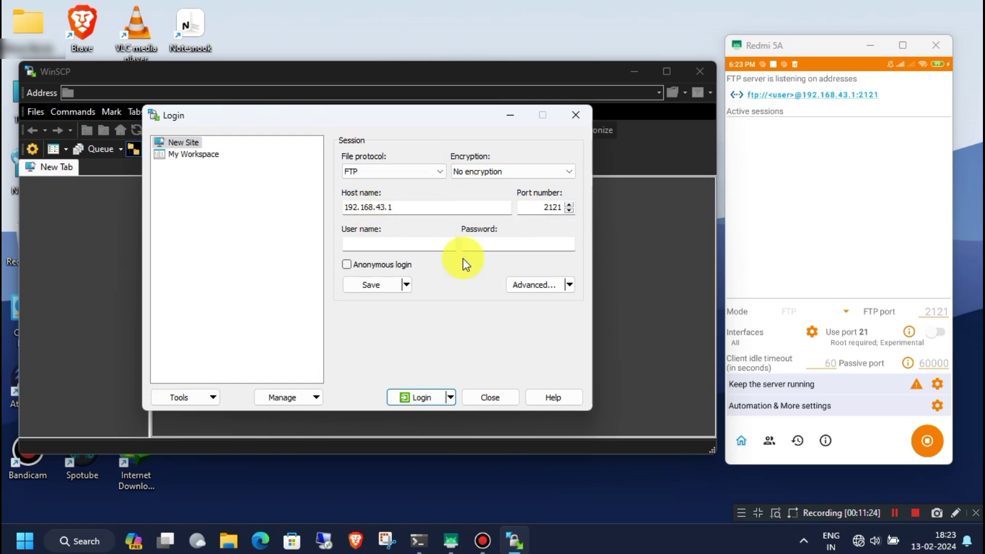
pyautogui.click(345, 266)
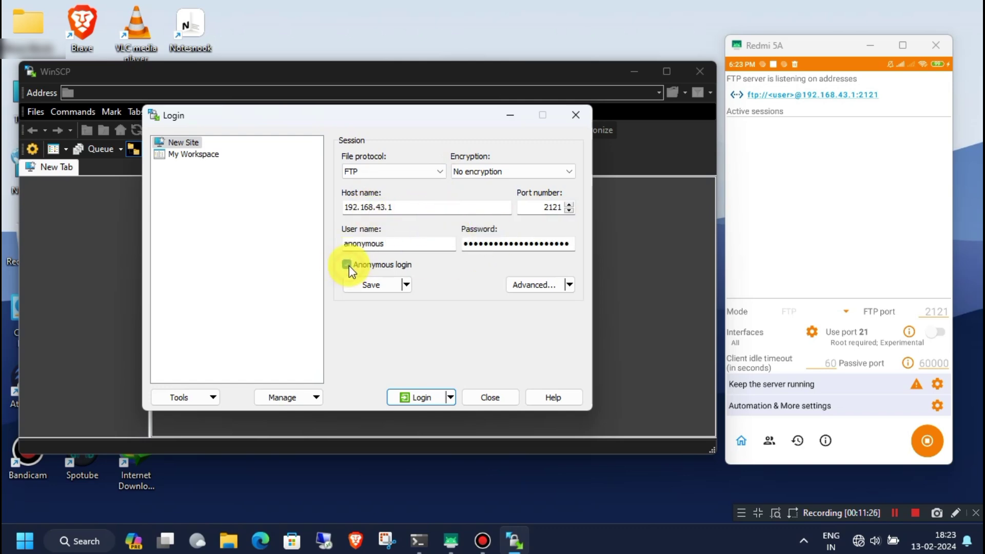
# - Log in anonymously and open internal storage folder 0
pyautogui.click(422, 398)
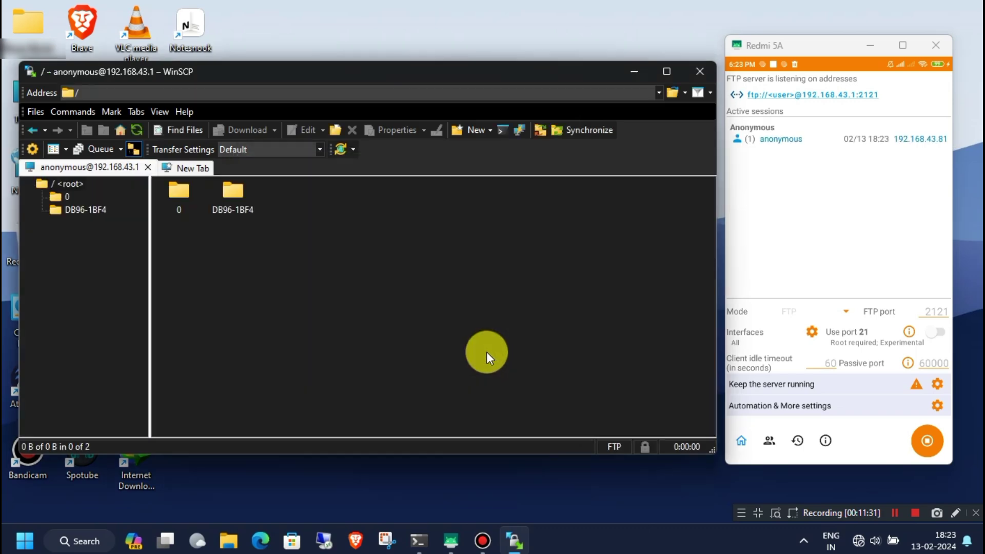
pyautogui.click(178, 199)
pyautogui.click(68, 200)
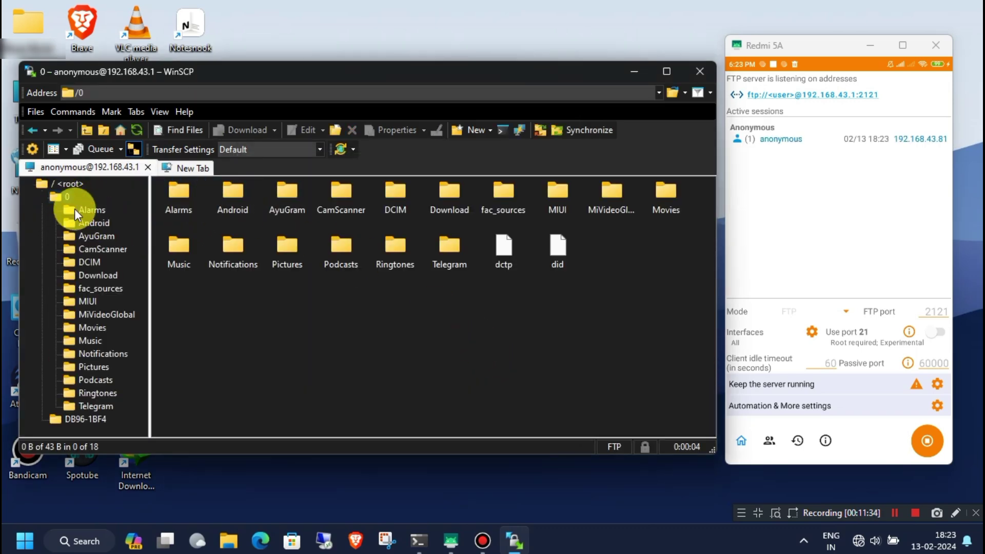
# - Browse the SD card folder DB96-1BF4, return to folder 0, and collapse both tree nodes
pyautogui.click(54, 423)
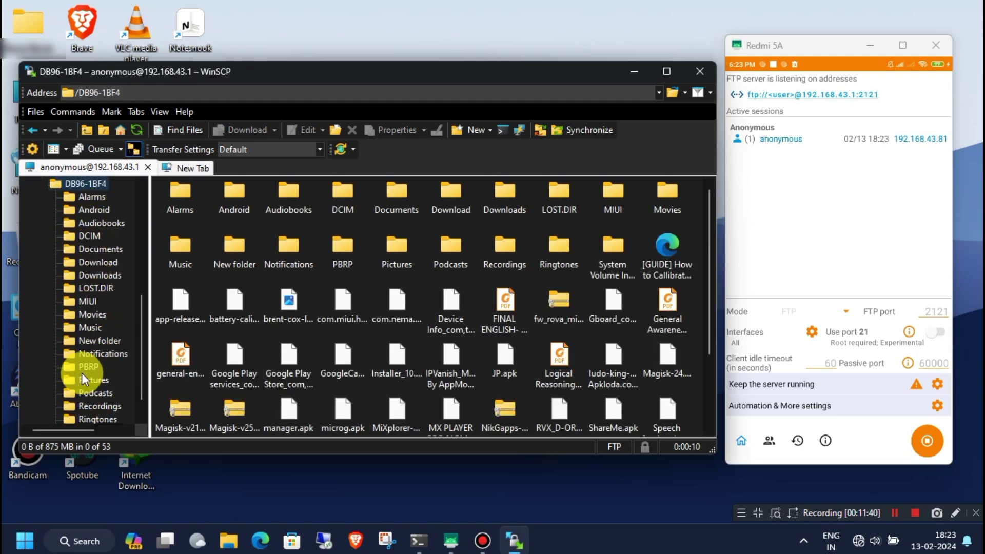
pyautogui.scroll(-1, 82, 374)
pyautogui.scroll(3, 88, 383)
pyautogui.scroll(2, 89, 384)
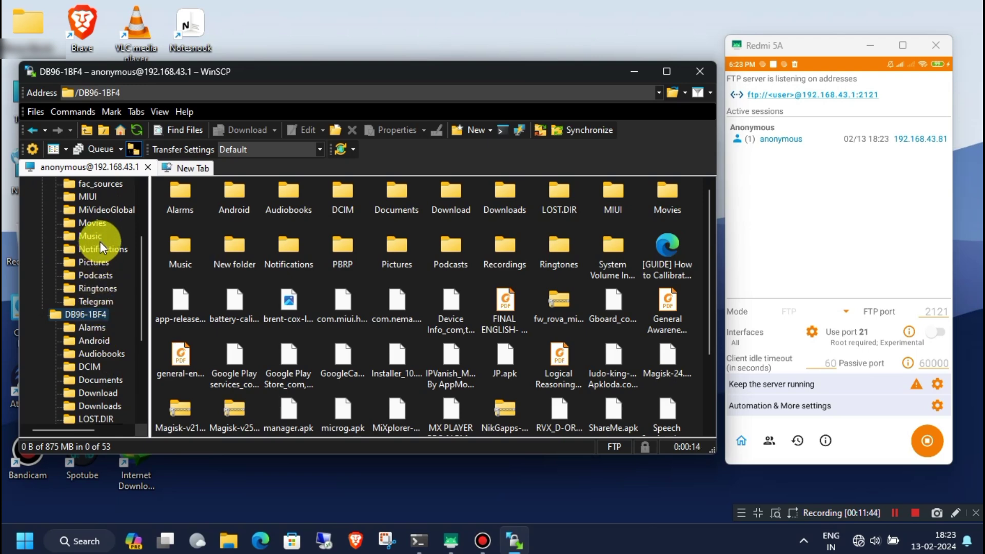
pyautogui.scroll(3, 99, 241)
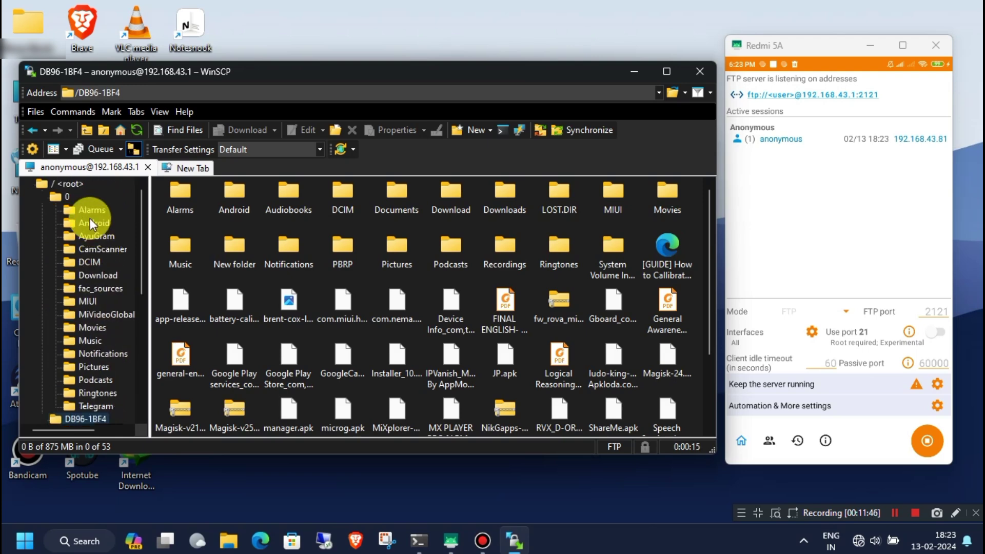
pyautogui.click(68, 195)
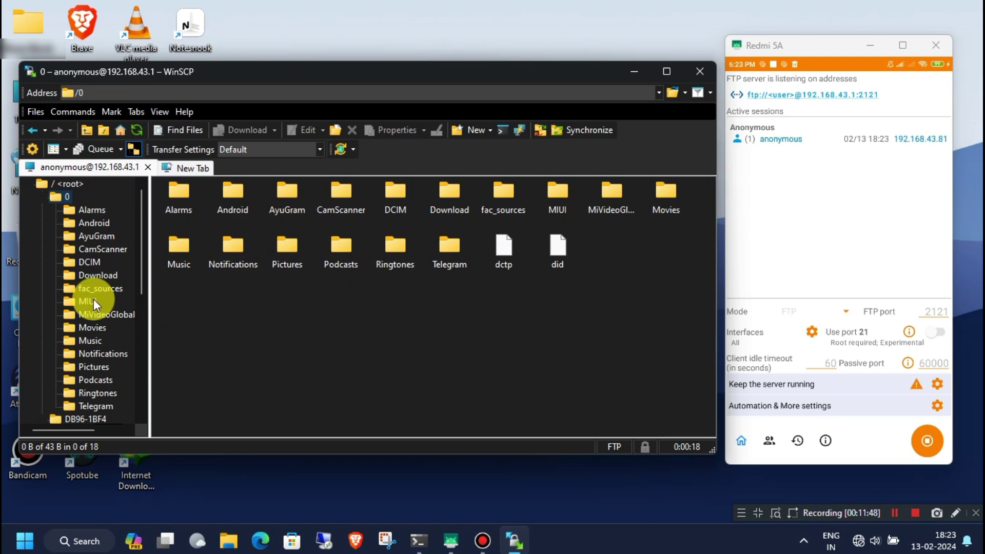
pyautogui.click(47, 197)
pyautogui.click(40, 210)
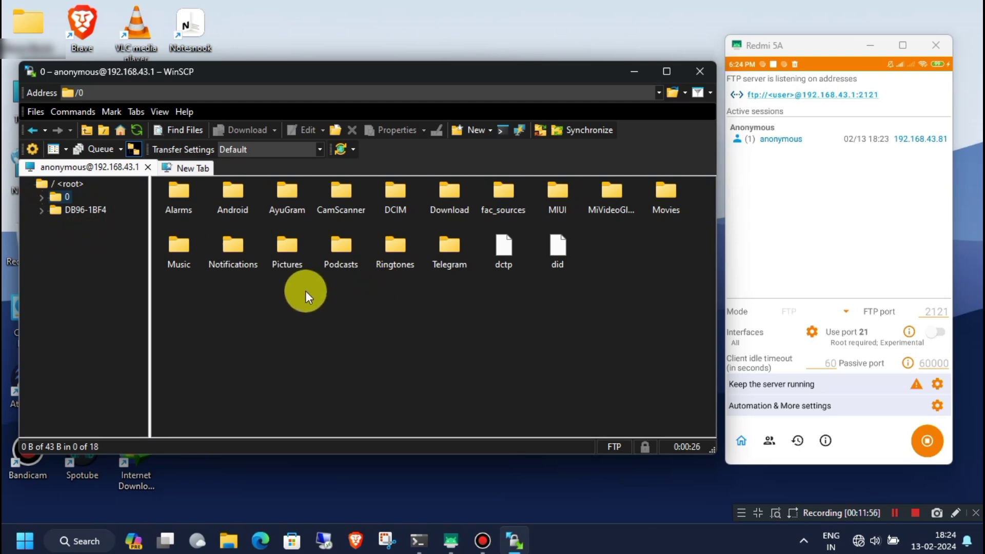
# - Download New Text Document.txt from the Download folder to the desktop, overwriting the existing copy
pyautogui.doubleClick(440, 198)
pyautogui.click(318, 235)
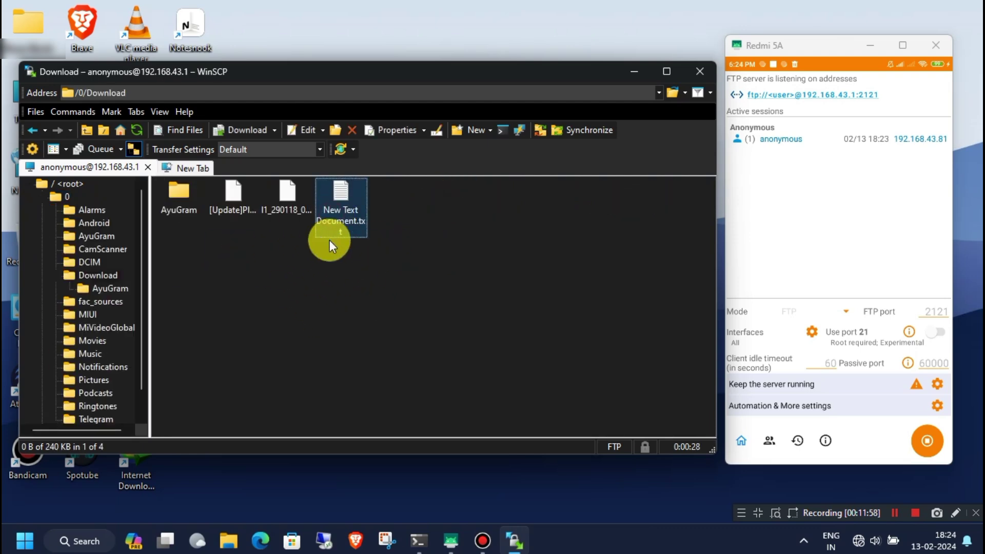
pyautogui.moveTo(520, 53); pyautogui.dragTo(492, 33)
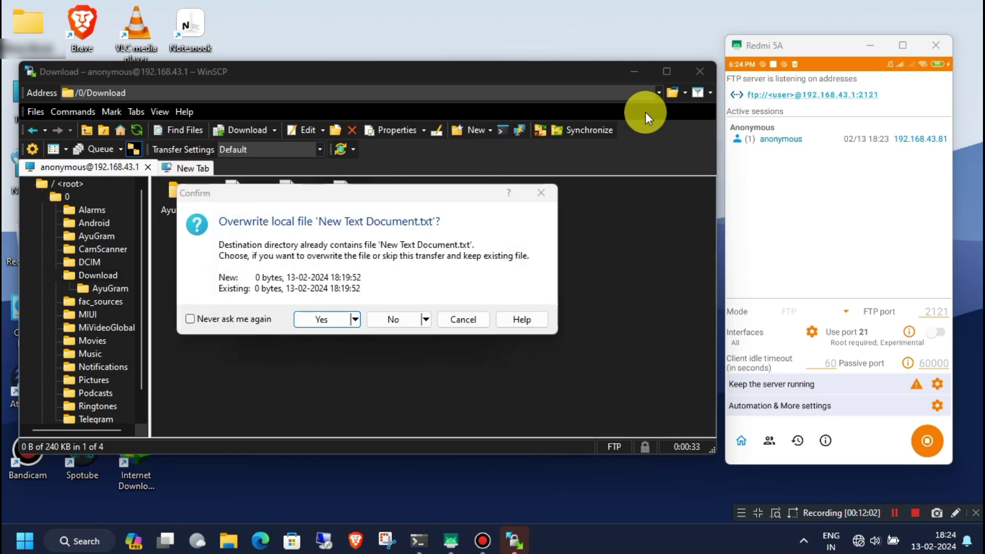
pyautogui.click(321, 319)
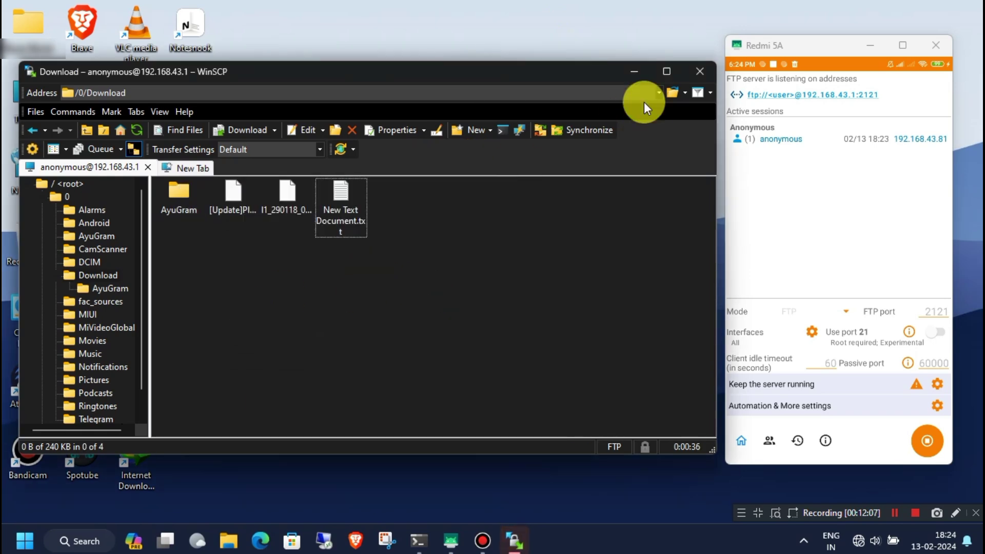
# - Create New Text Document (2).txt on the desktop and upload it to the phone's Download folder
pyautogui.click(636, 73)
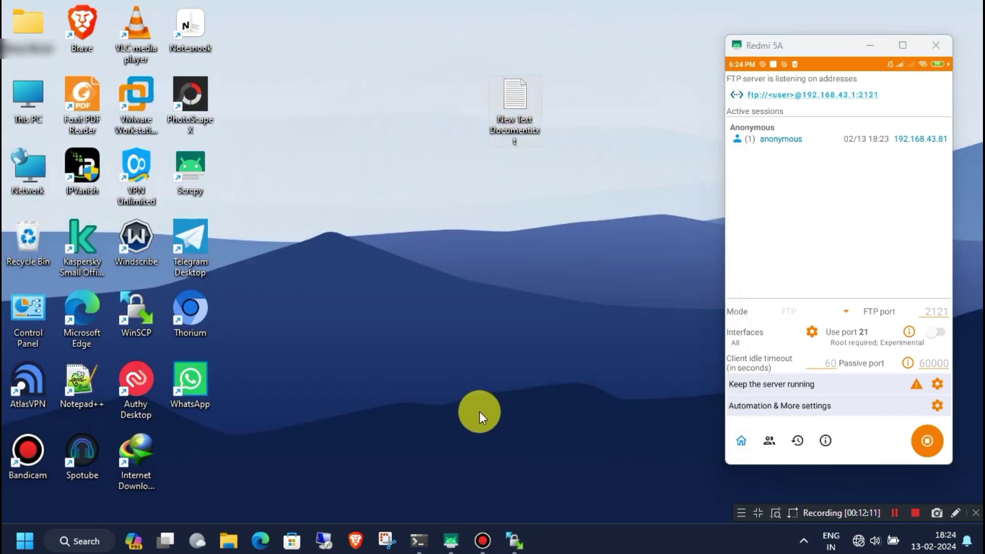
pyautogui.click(515, 540)
pyautogui.moveTo(473, 77); pyautogui.dragTo(478, 183)
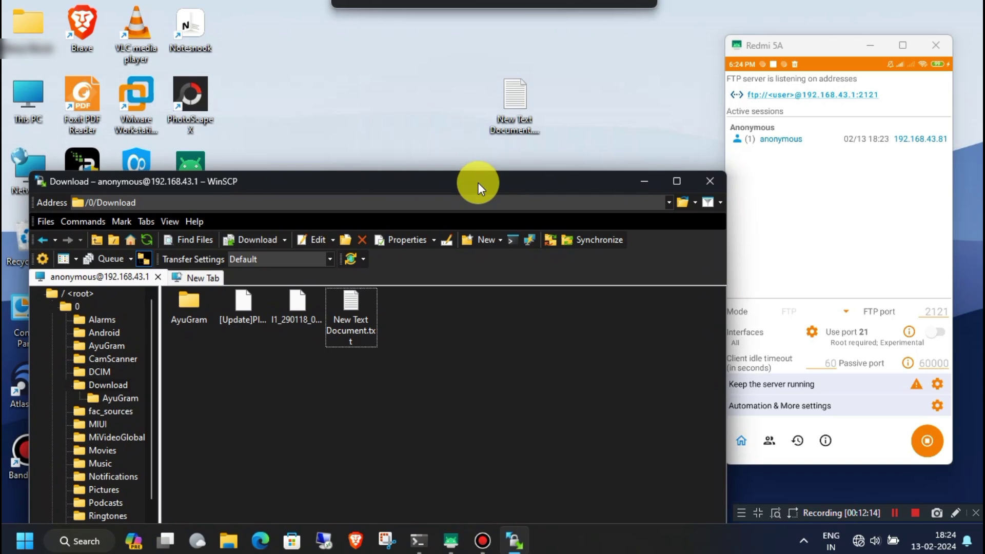
pyautogui.click(561, 136)
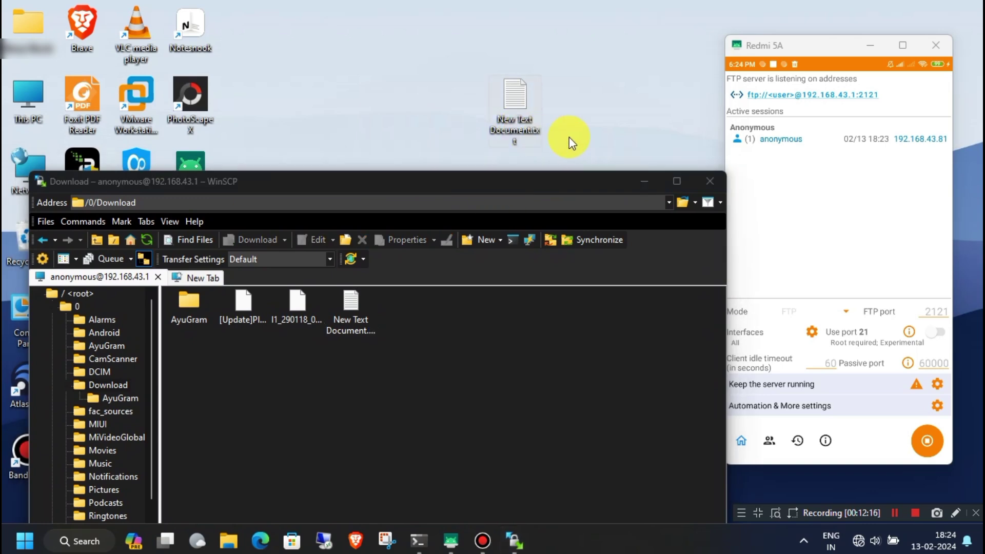
pyautogui.rightClick(575, 98)
pyautogui.moveTo(629, 189)
pyautogui.click(757, 400)
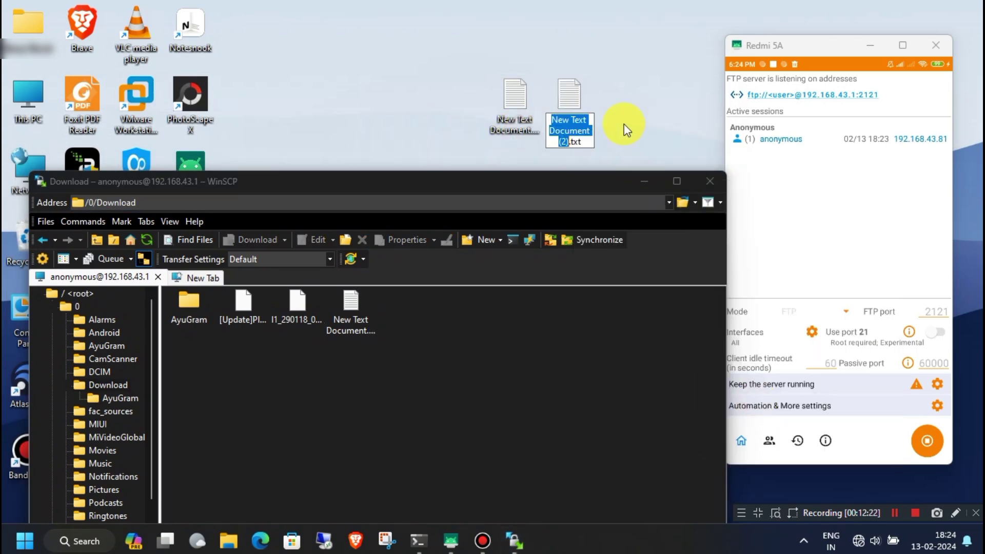
pyautogui.moveTo(569, 104); pyautogui.dragTo(452, 322)
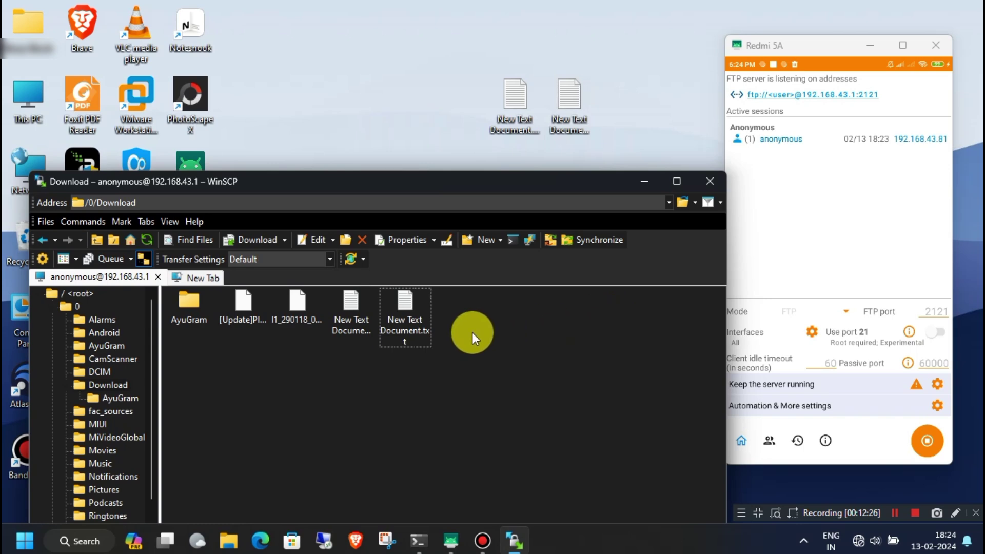
pyautogui.click(341, 318)
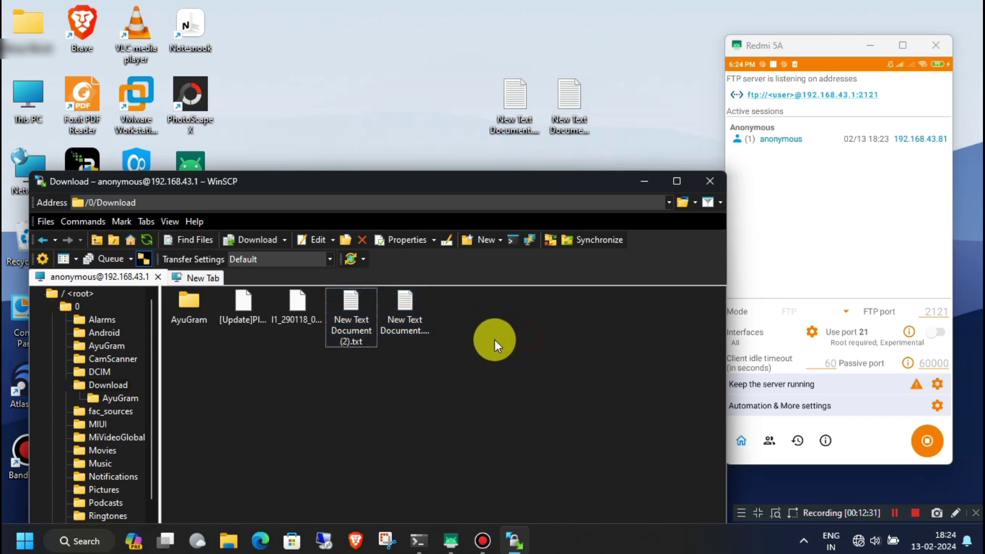